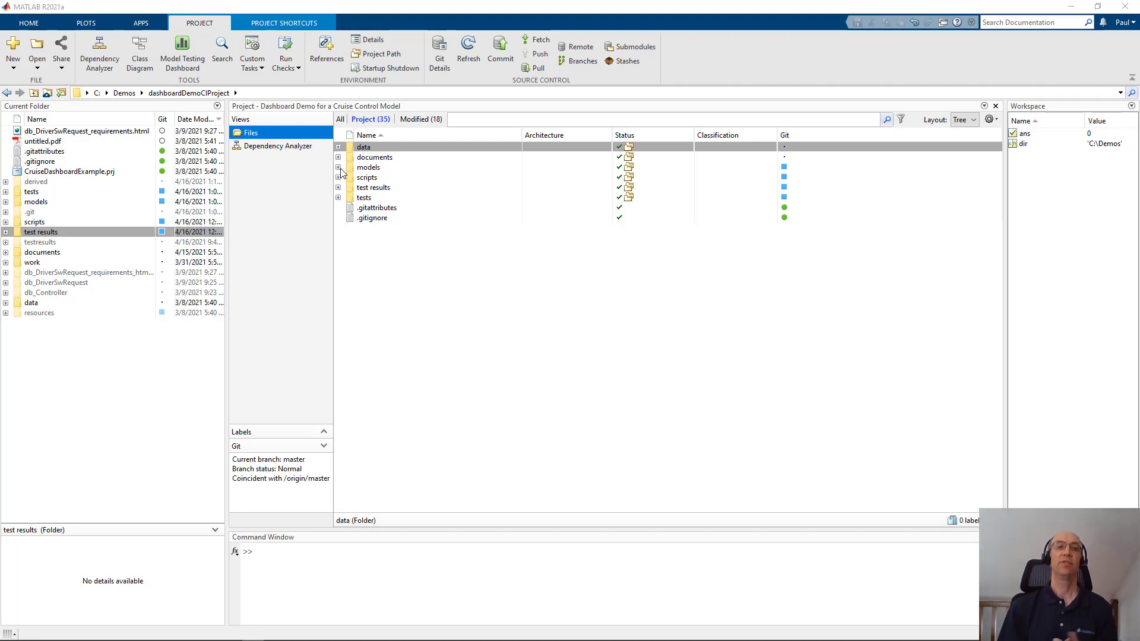
# Expand the documents, models, tests and test results folders in the project file tree.
pyautogui.click(339, 157)
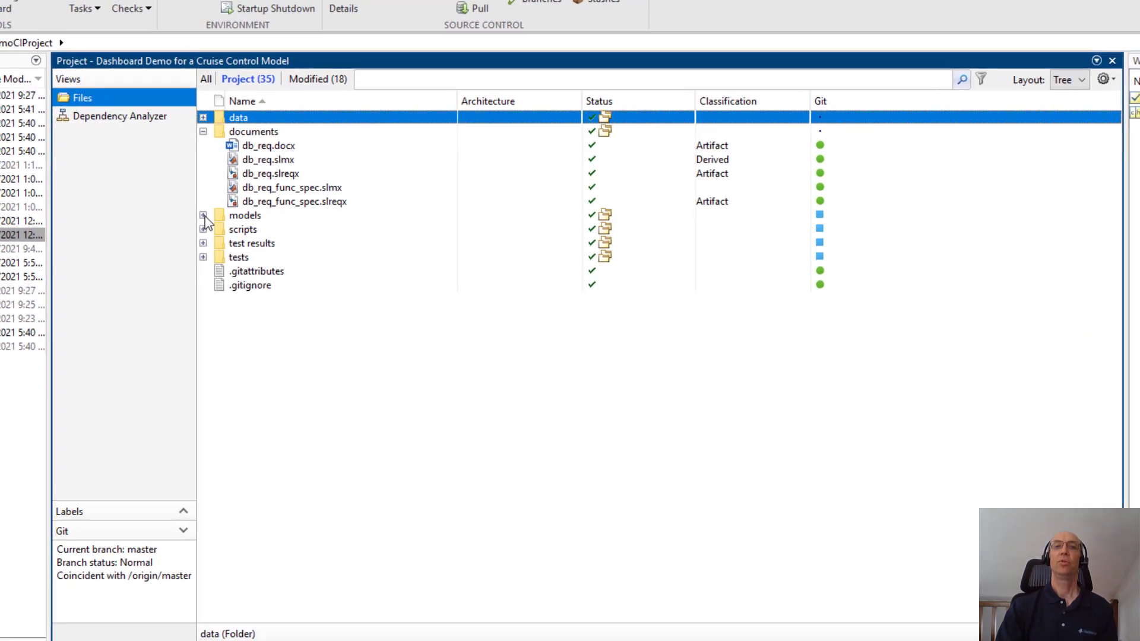
pyautogui.click(157, 214)
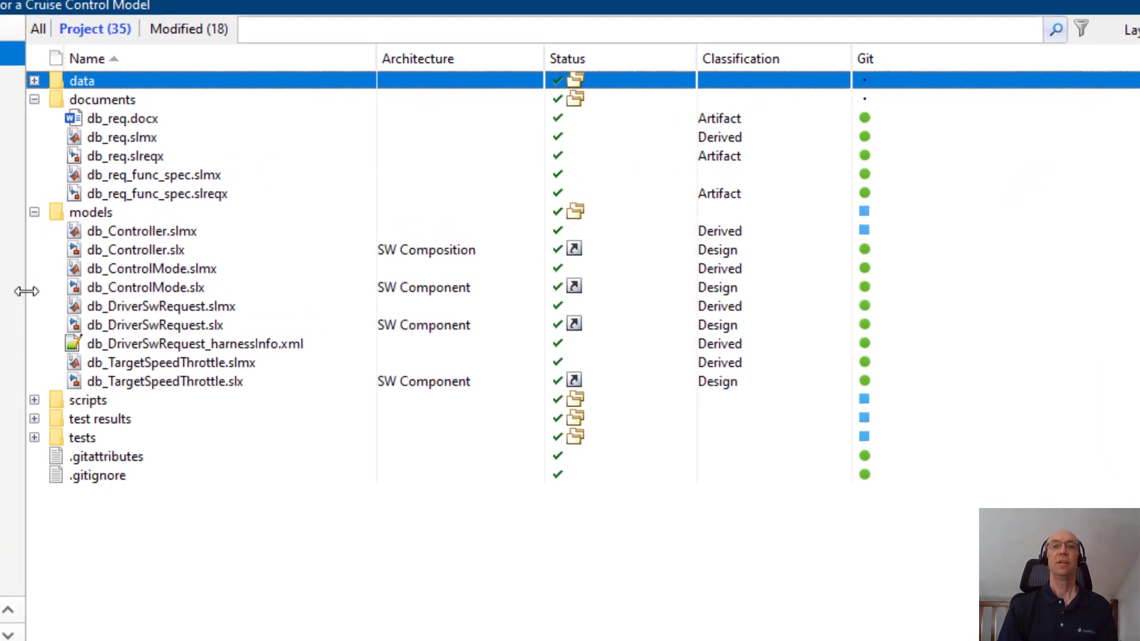
pyautogui.click(34, 437)
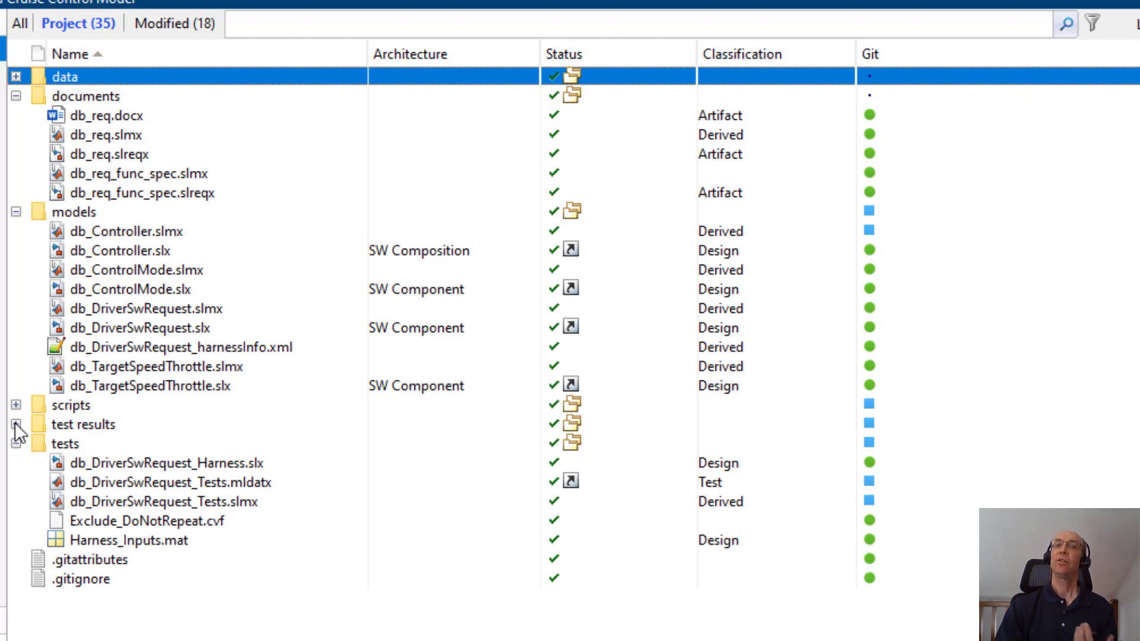
pyautogui.click(16, 425)
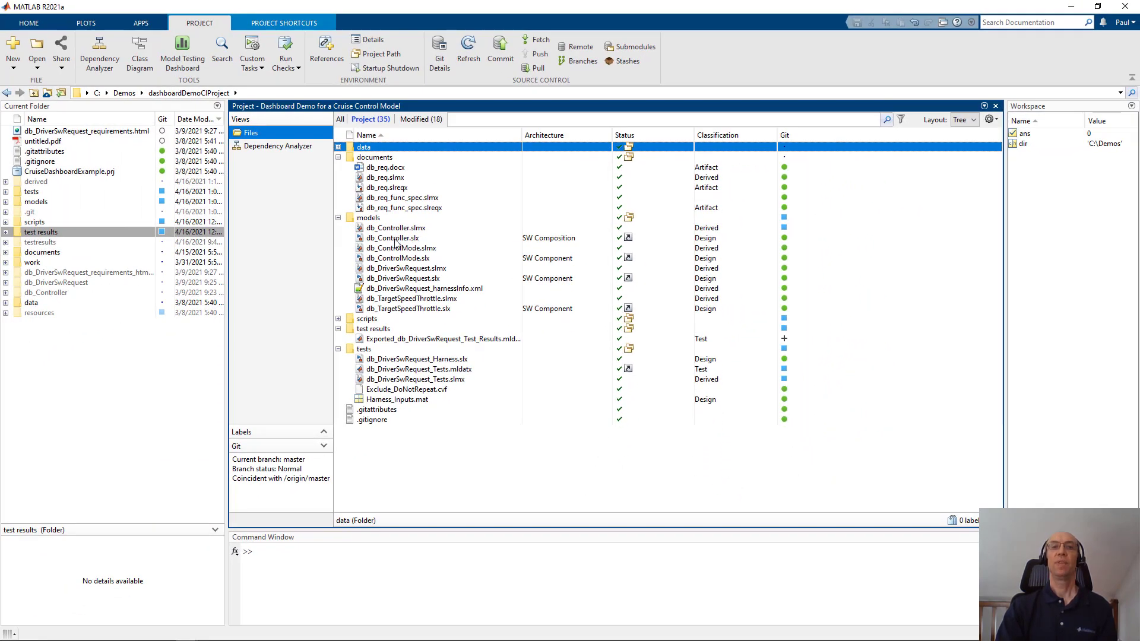
# Open the db_Controller.slx model, enter the DriverSwRequest block and show the details of the Driver Switch Request Handling requirement.
pyautogui.doubleClick(395, 239)
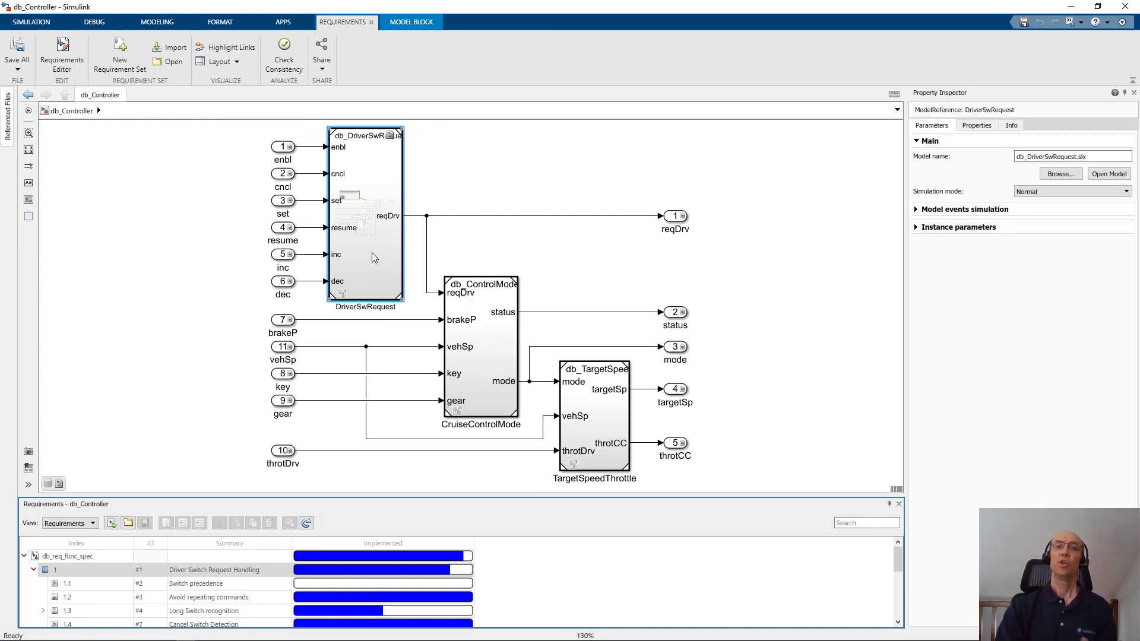
pyautogui.doubleClick(372, 256)
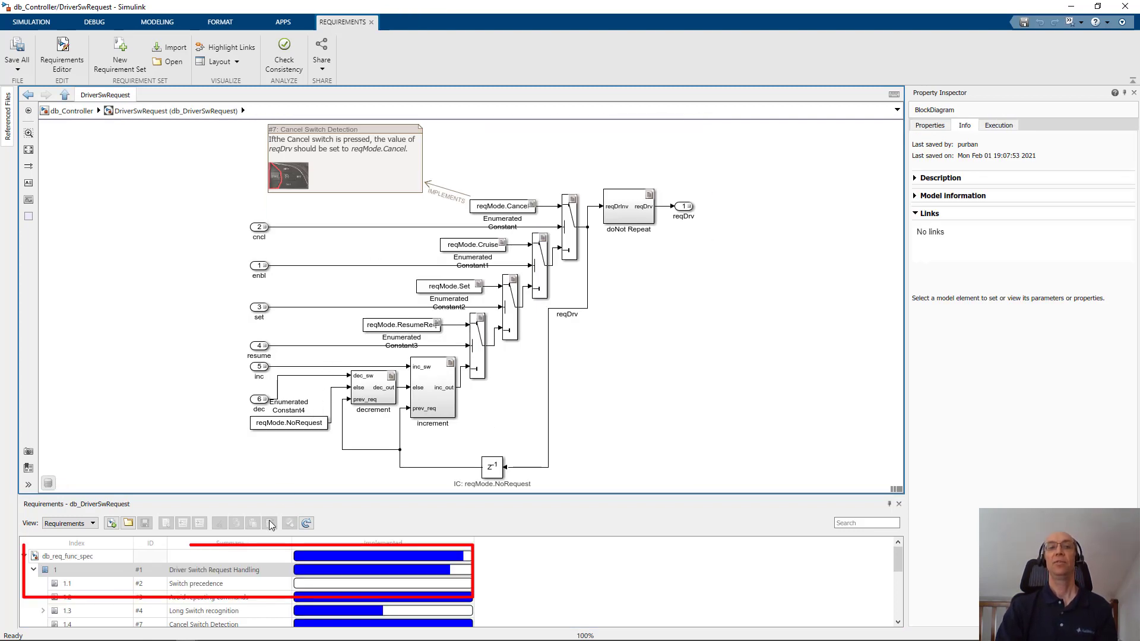
pyautogui.click(257, 569)
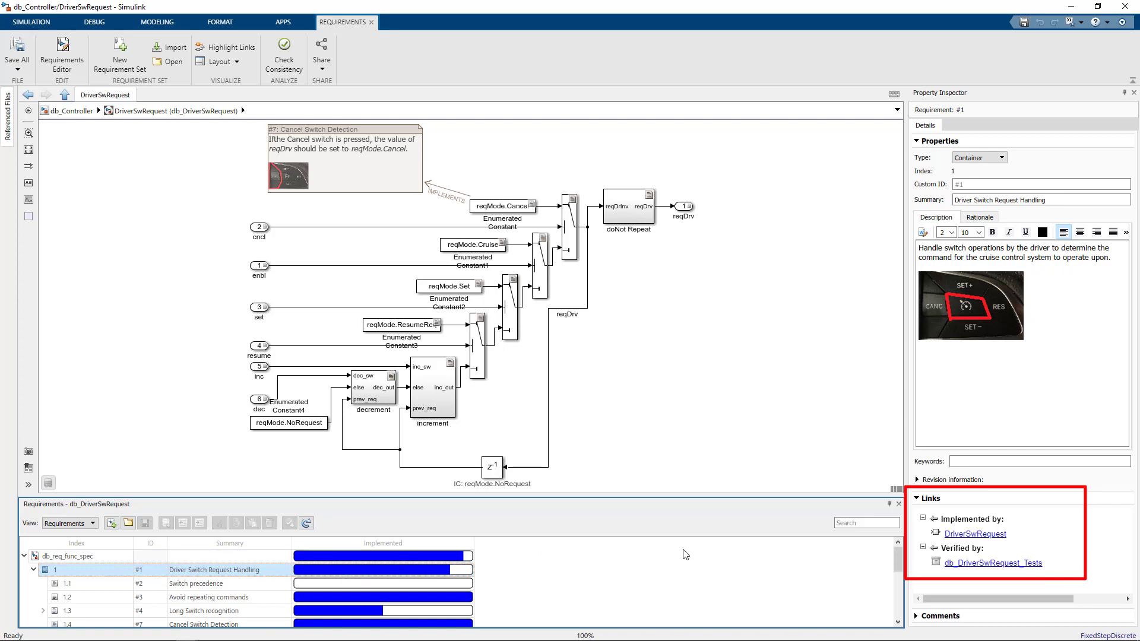
# Open the db_DriverSwRequest_Tests file that verifies the requirement and launch the testing dashboard from it.
pyautogui.click(963, 569)
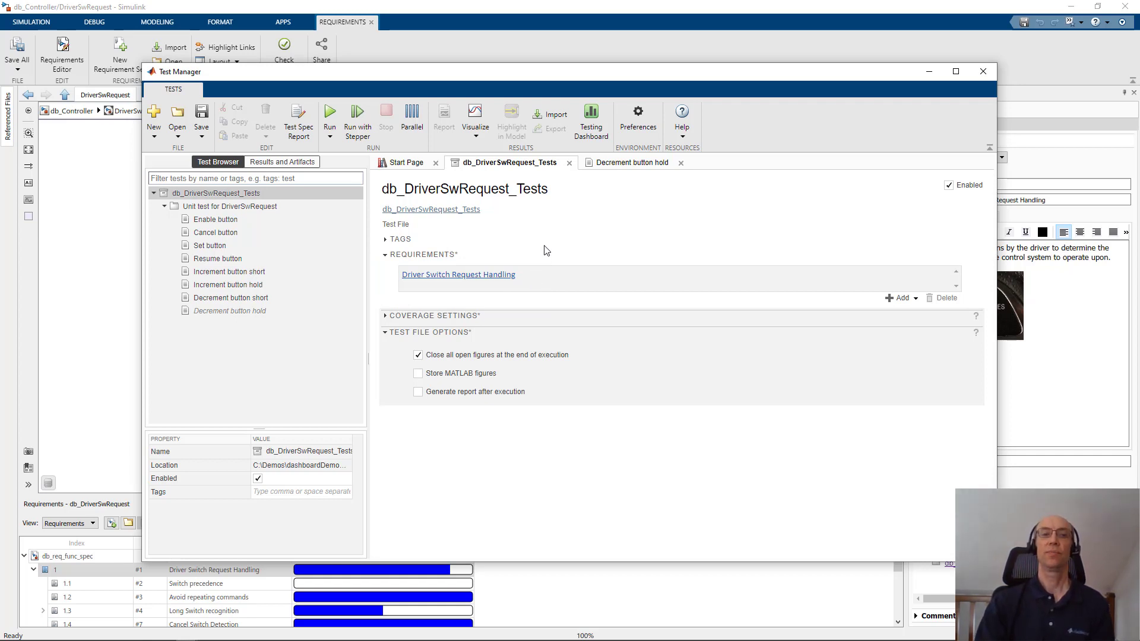
pyautogui.click(592, 124)
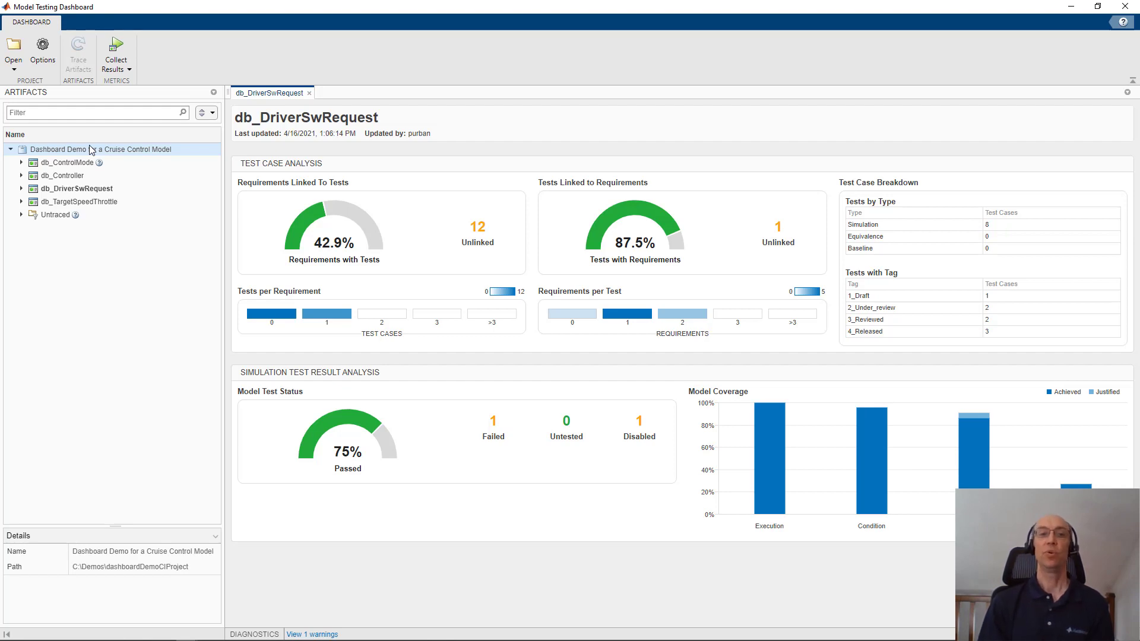
# Classify models labelled SW Component in the Architecture category as software design in the project options and trace the artifacts.
pyautogui.click(43, 53)
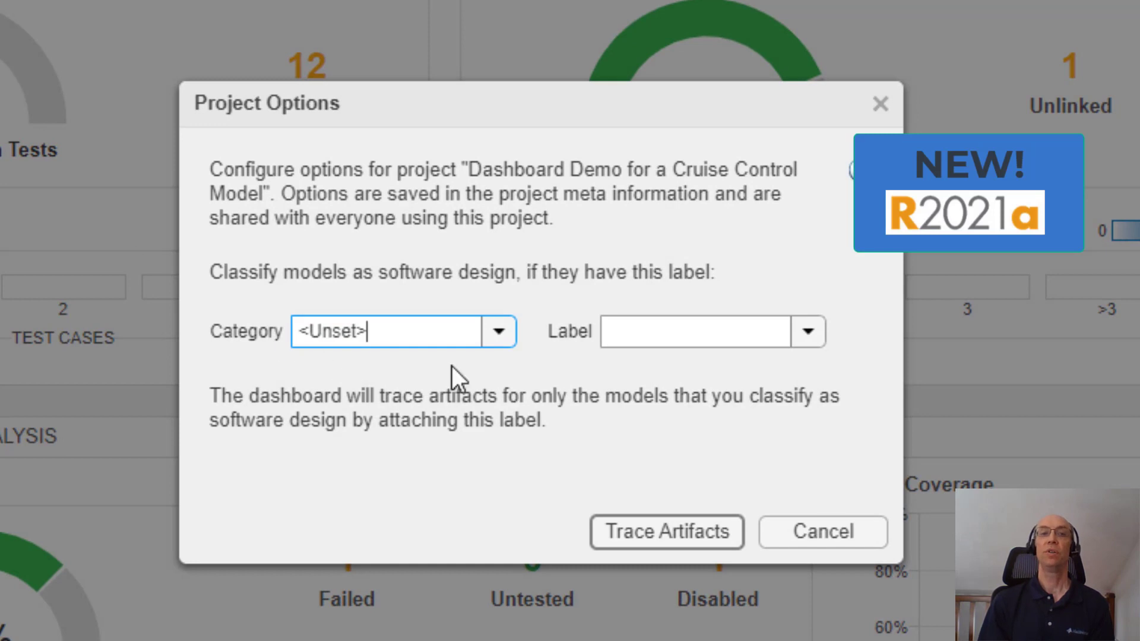
pyautogui.click(504, 331)
pyautogui.click(444, 399)
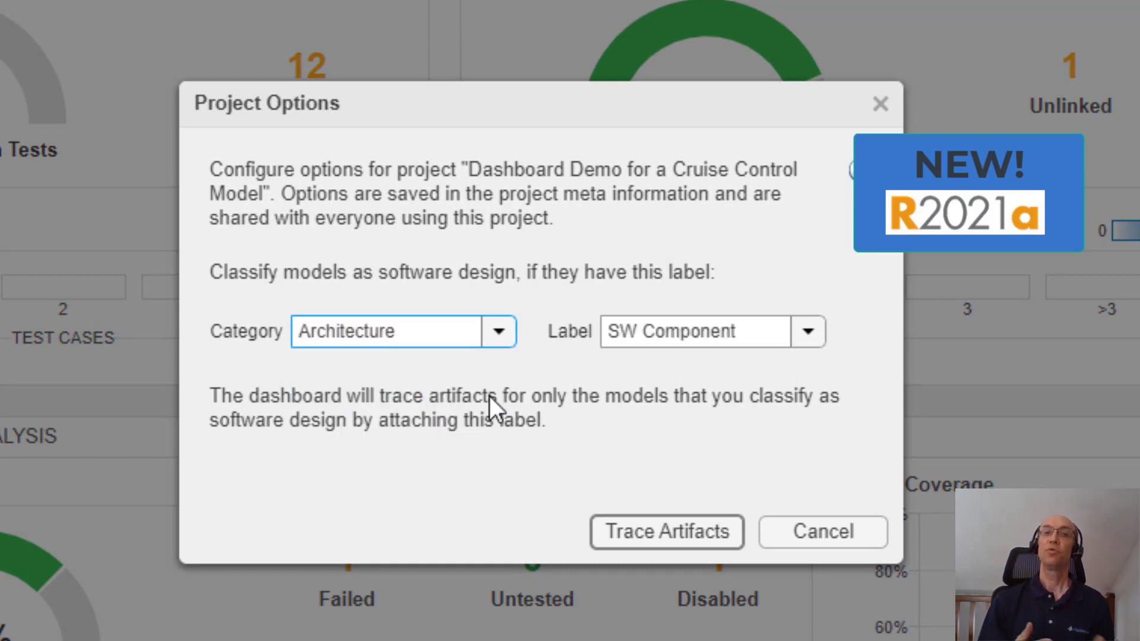
pyautogui.click(662, 538)
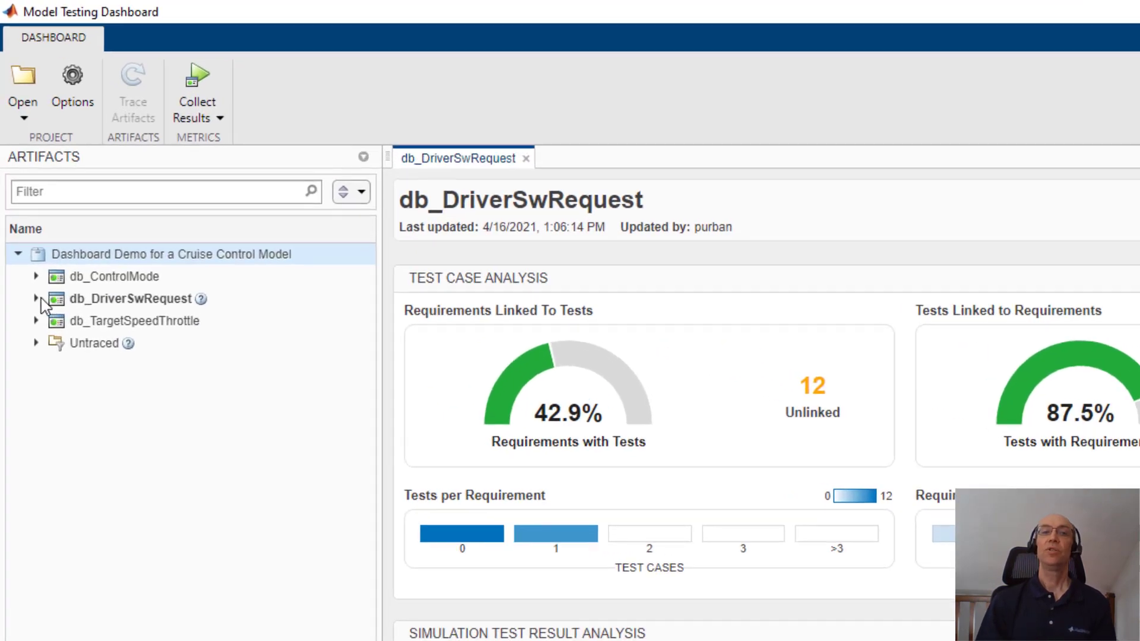
# Expand the db_DriverSwRequest component with its Functional Requirements, Design and Test Results artifacts.
pyautogui.click(35, 300)
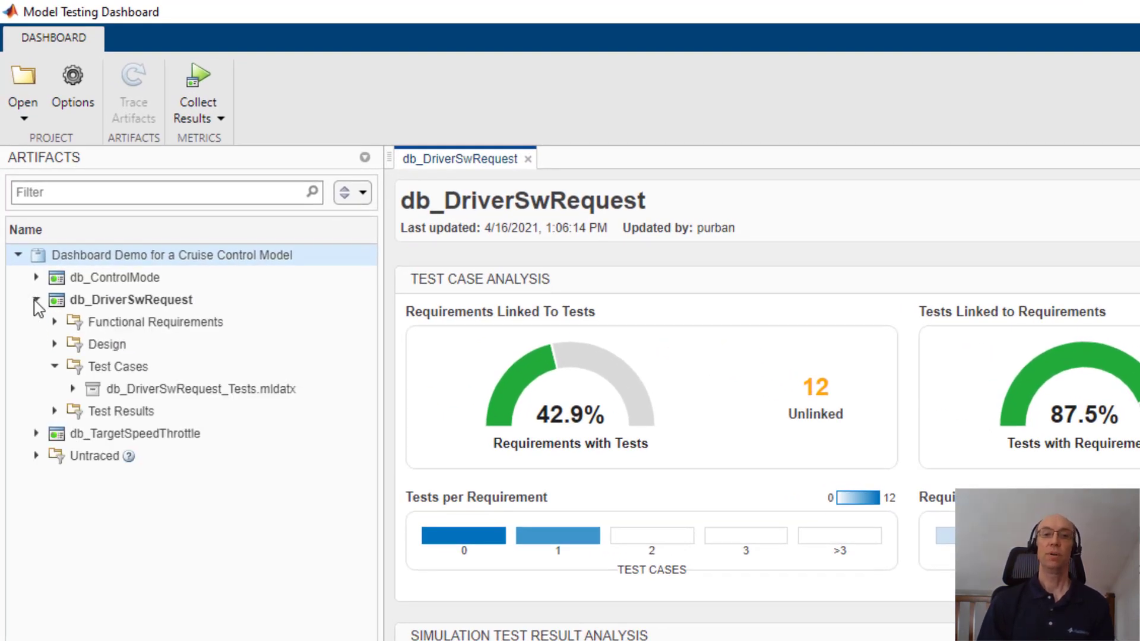
pyautogui.click(54, 321)
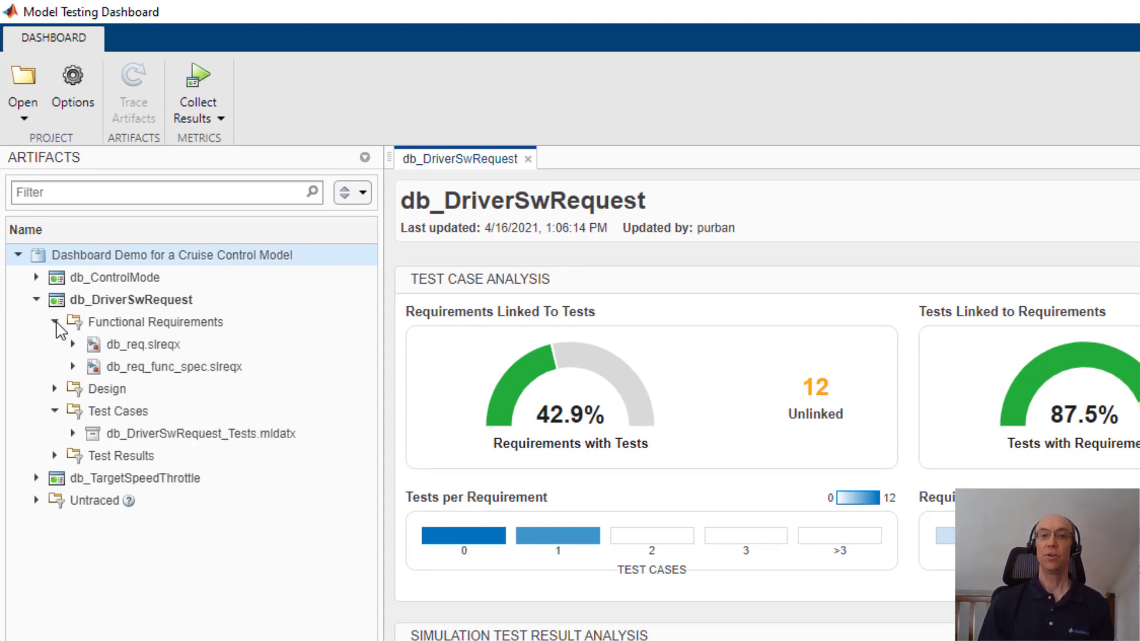
pyautogui.click(55, 389)
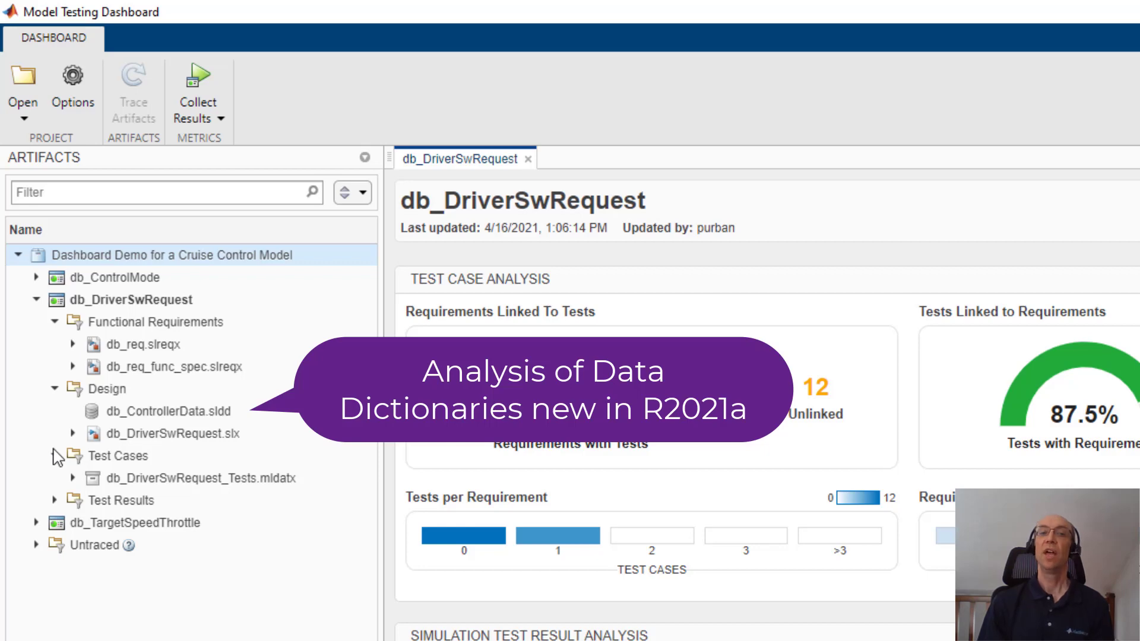
pyautogui.click(54, 500)
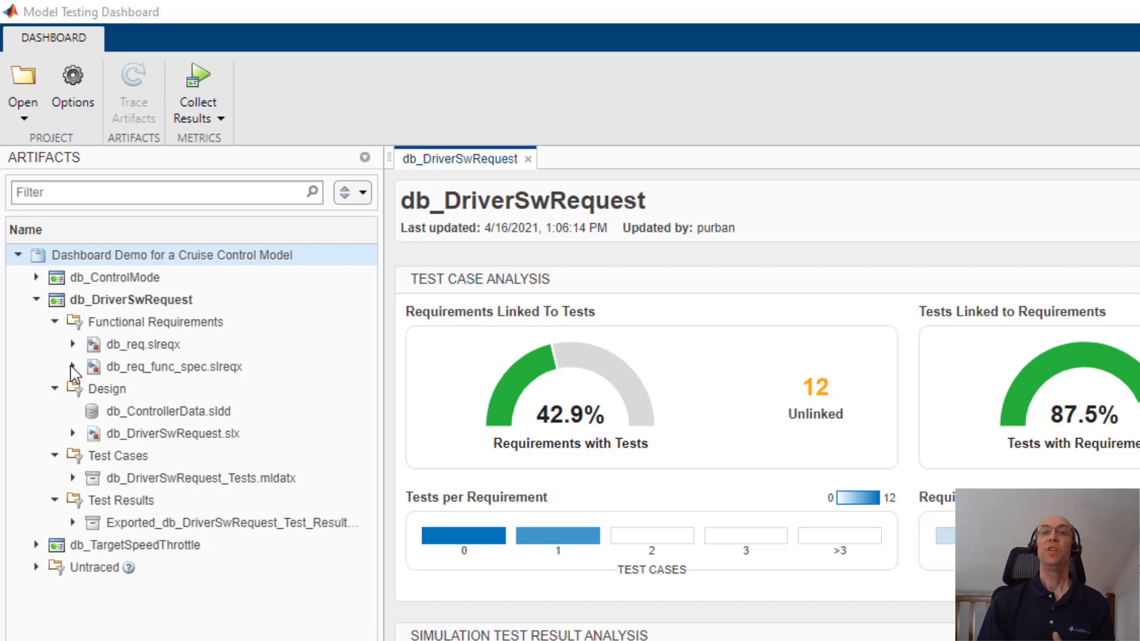
# View the trace to component for requirement CC003_05 in db_req.slreqx, and close the trace view.
pyautogui.click(73, 344)
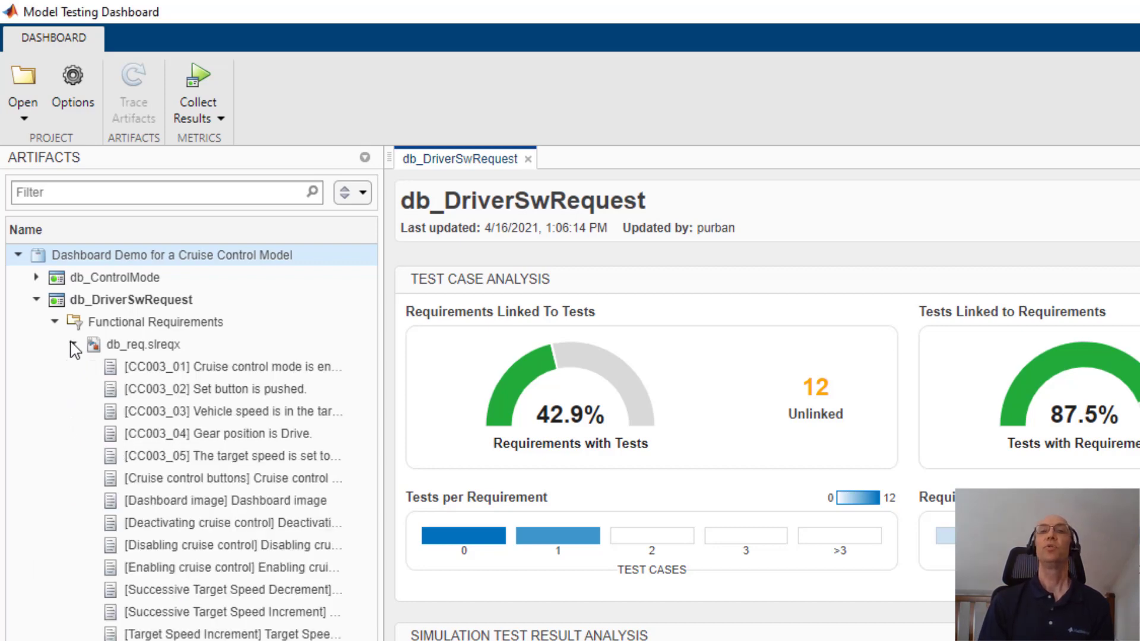
pyautogui.click(203, 458)
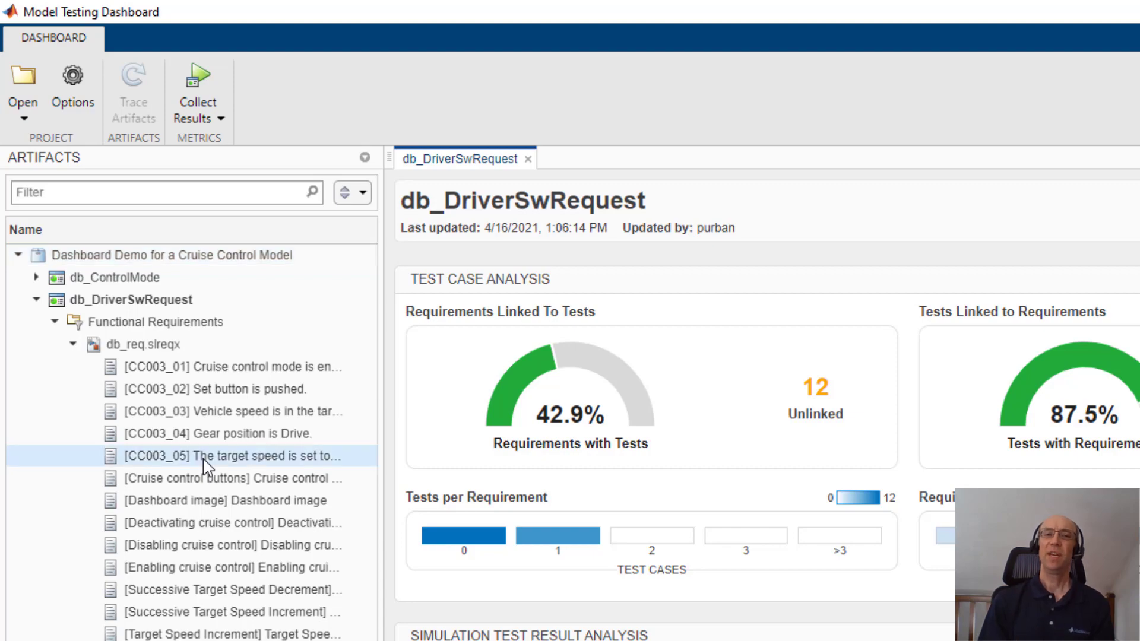
pyautogui.rightClick(203, 460)
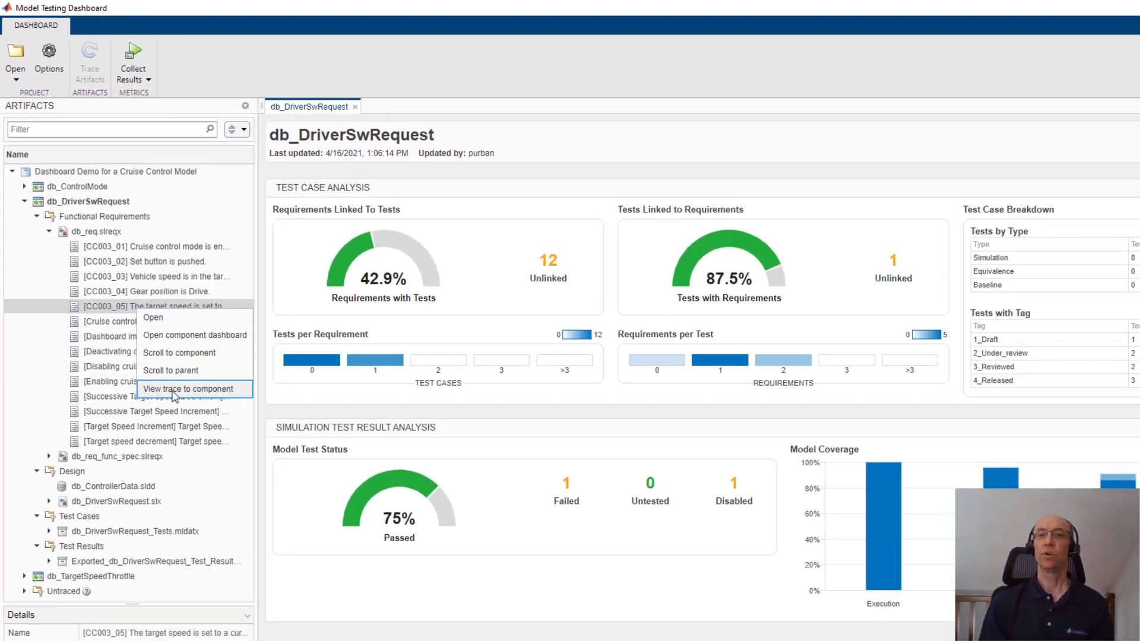
pyautogui.click(173, 389)
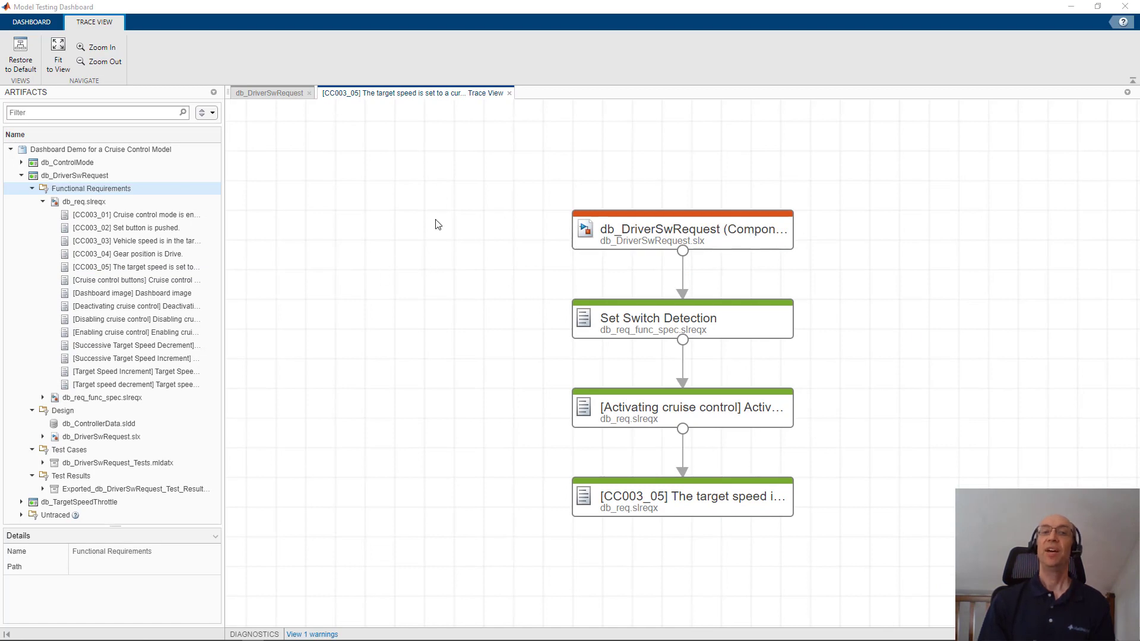
pyautogui.click(509, 93)
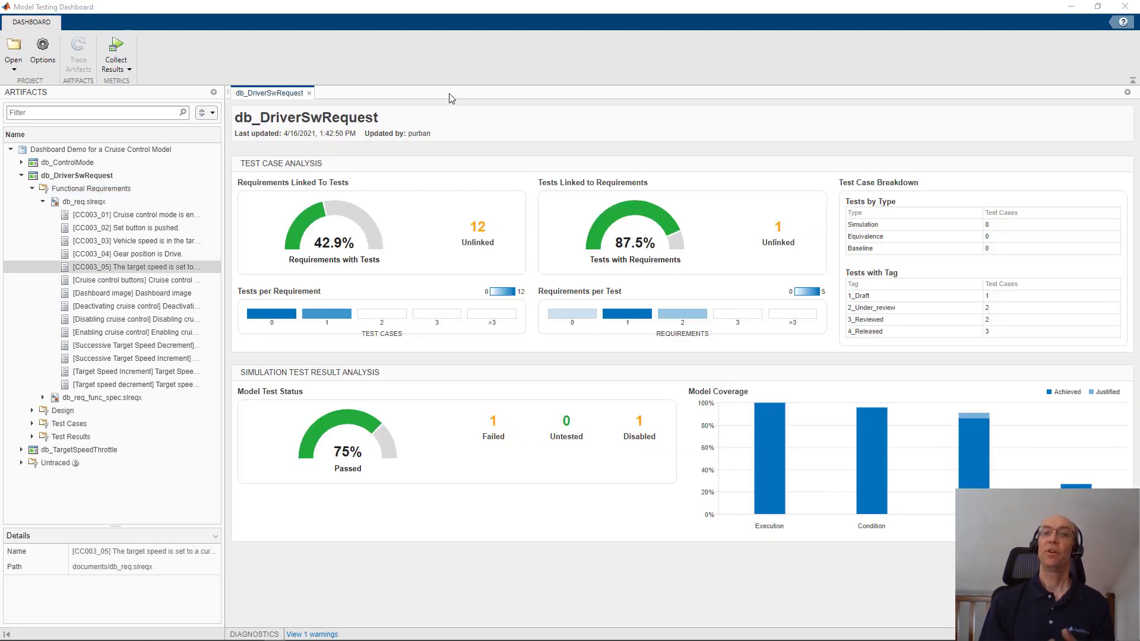
# Open the Enable button test case from db_DriverSwRequest_Tests.mldatx in the component's test cases, and return to the testing dashboard.
pyautogui.click(43, 203)
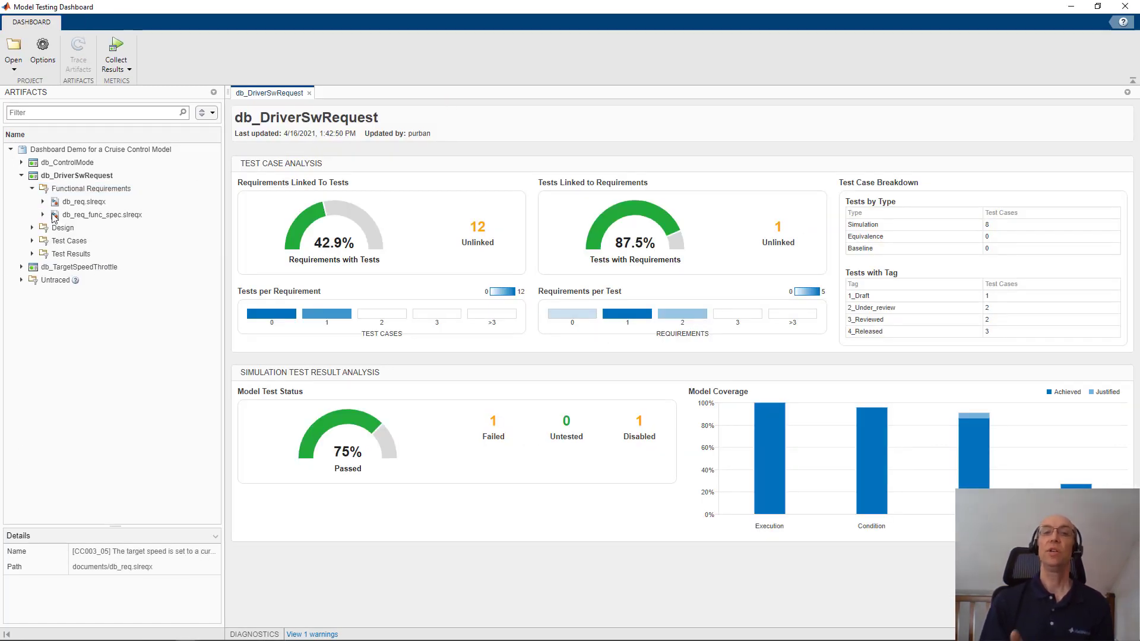
pyautogui.click(33, 241)
pyautogui.click(43, 253)
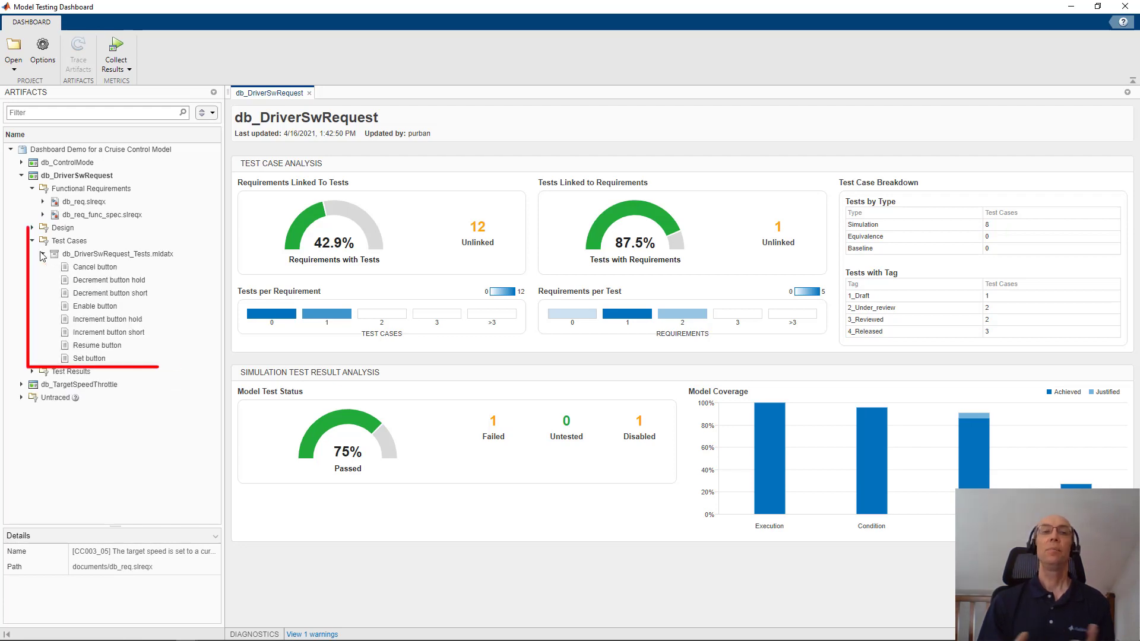
pyautogui.doubleClick(92, 308)
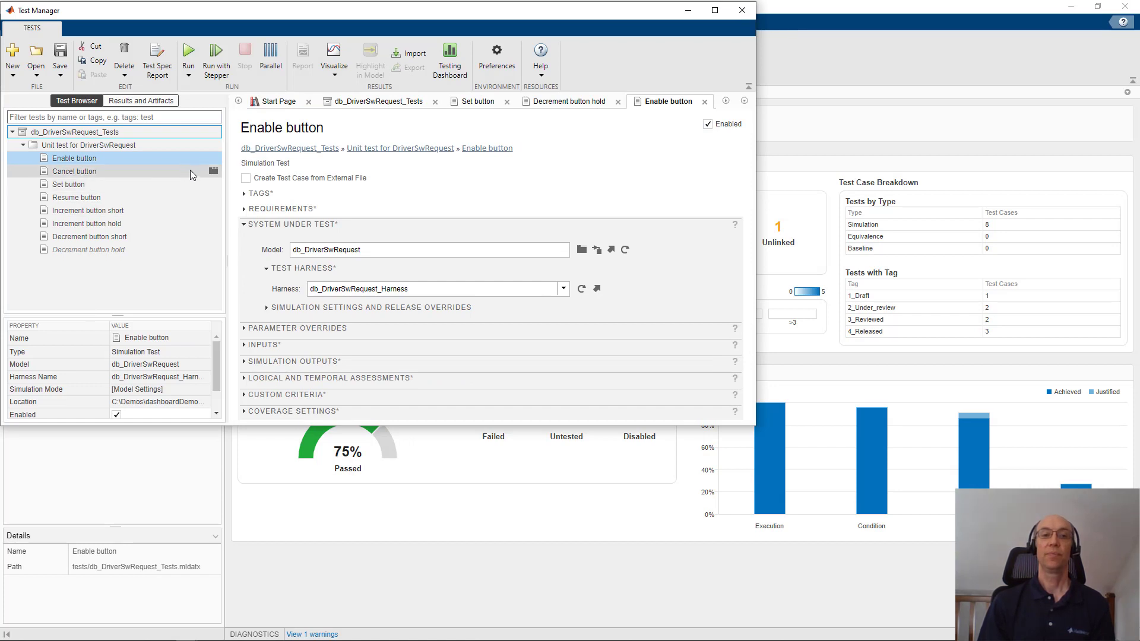
pyautogui.click(450, 61)
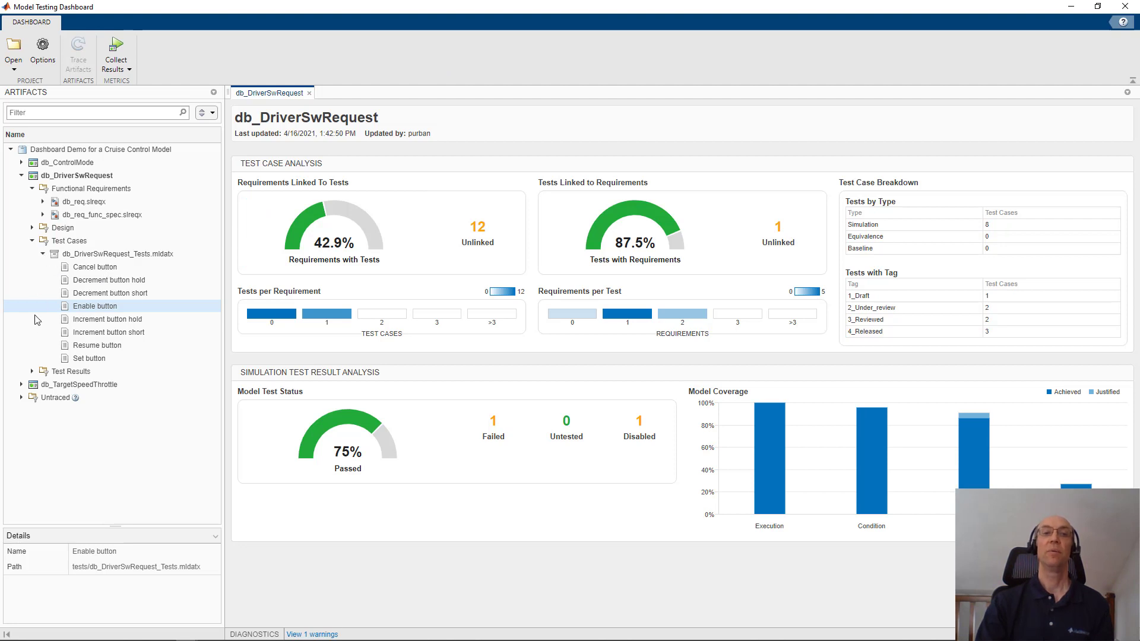
# Expand the Untraced artifacts and select the Switch precedence requirement in db_req_func_spec.slreqx.
pyautogui.click(20, 398)
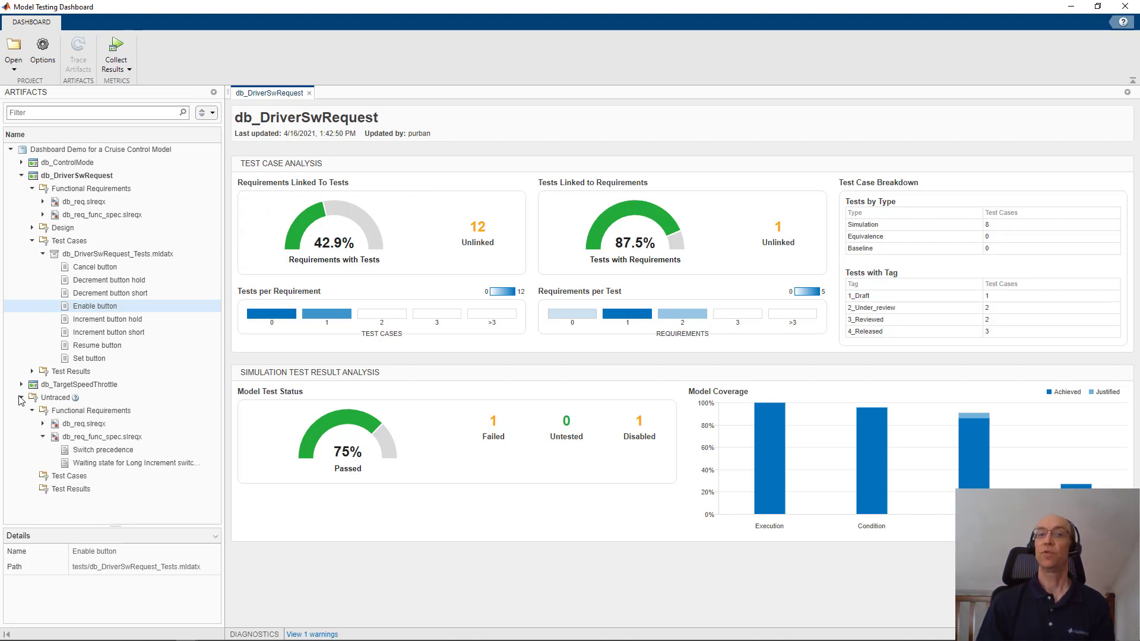
pyautogui.click(90, 451)
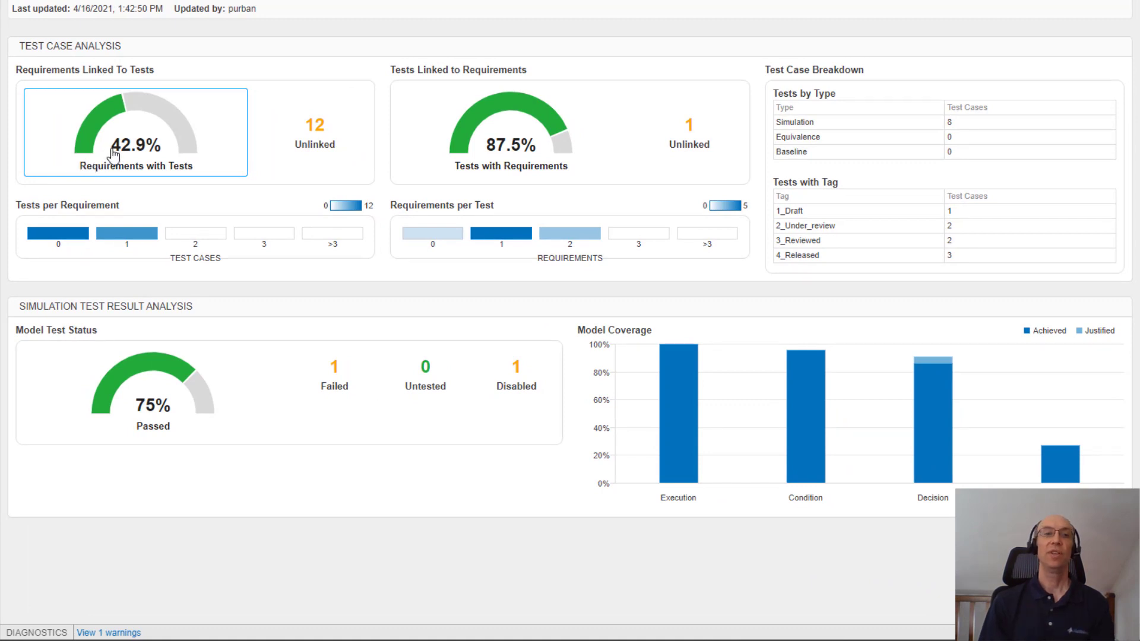
# Examine the test case analysis metrics for requirements linked to tests, tests per requirement, tests linked to requirements and requirements per test.
pyautogui.moveTo(115, 153)
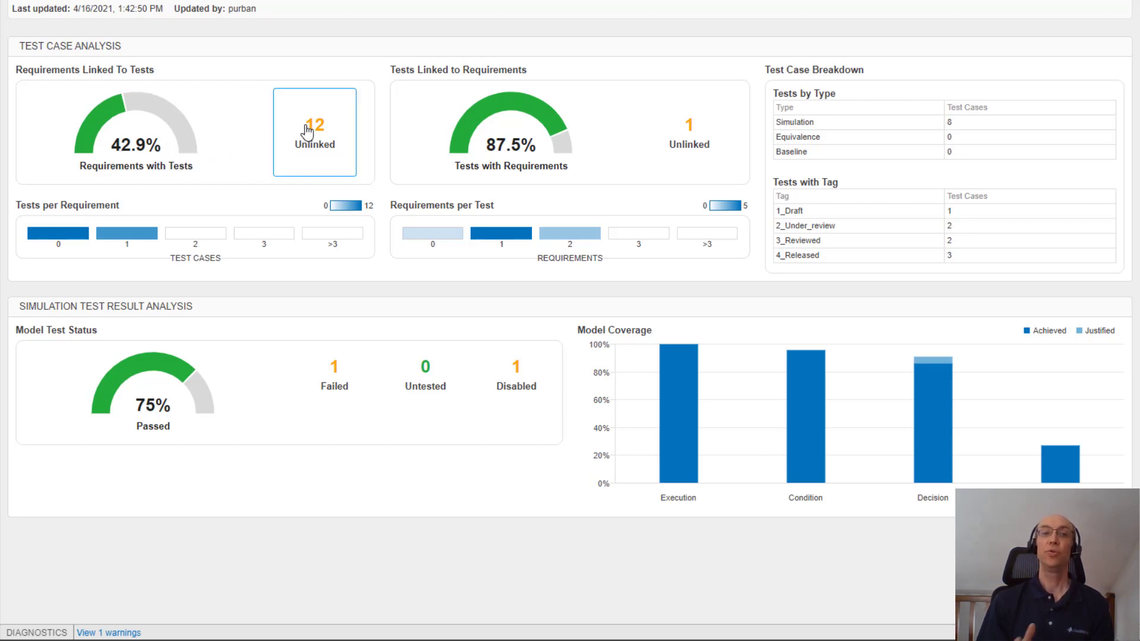
pyautogui.moveTo(310, 155)
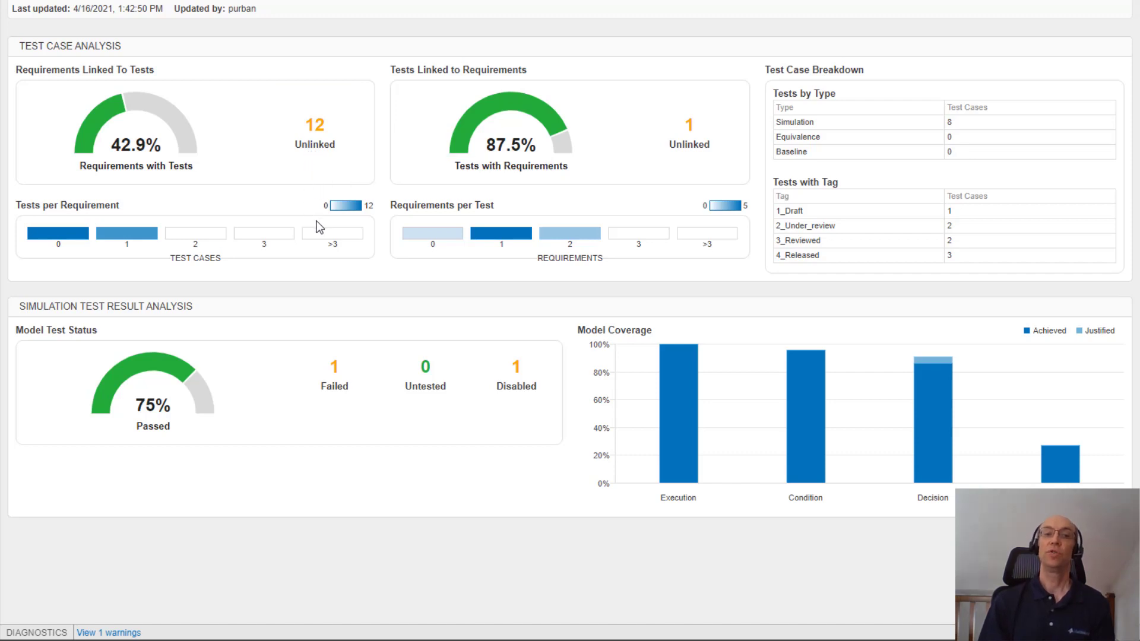
pyautogui.moveTo(323, 238)
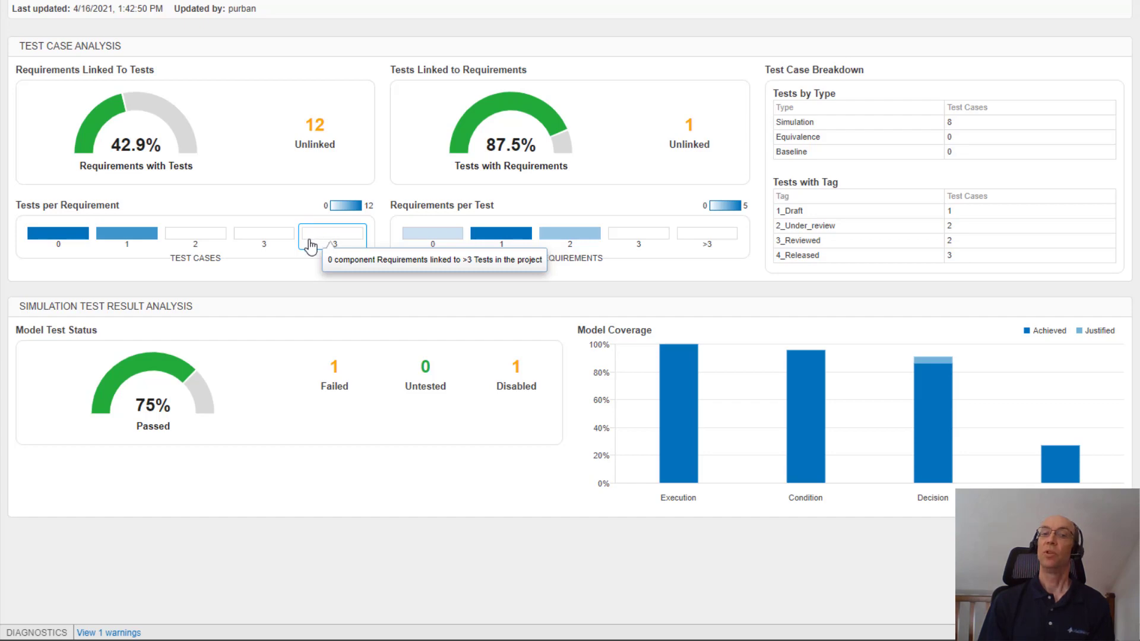
pyautogui.moveTo(211, 244)
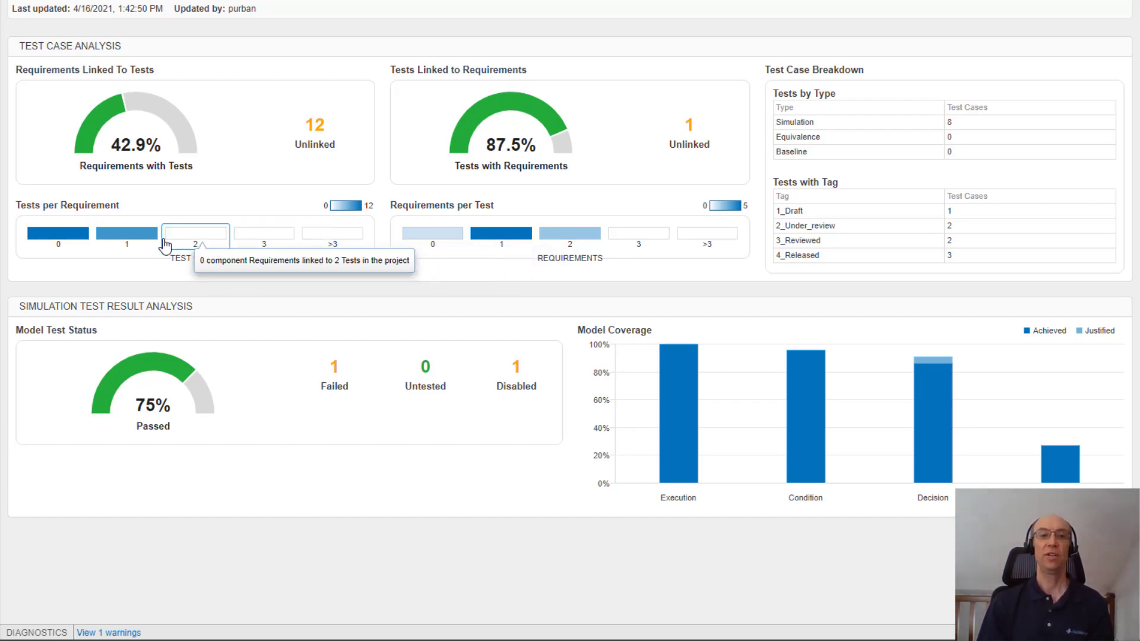
pyautogui.moveTo(130, 246)
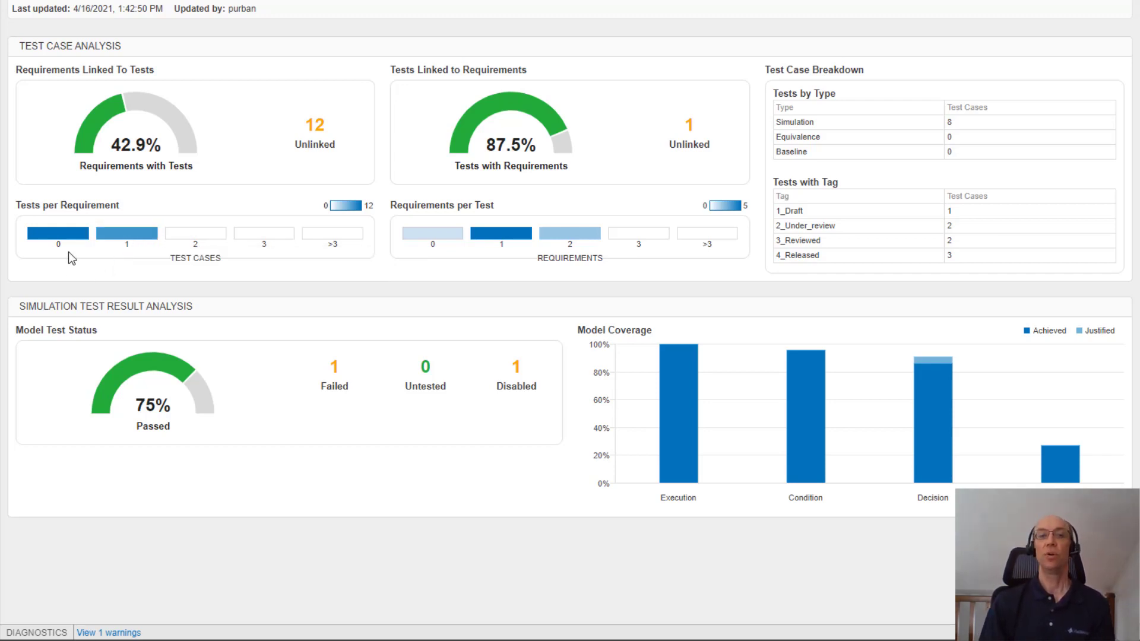
pyautogui.moveTo(66, 245)
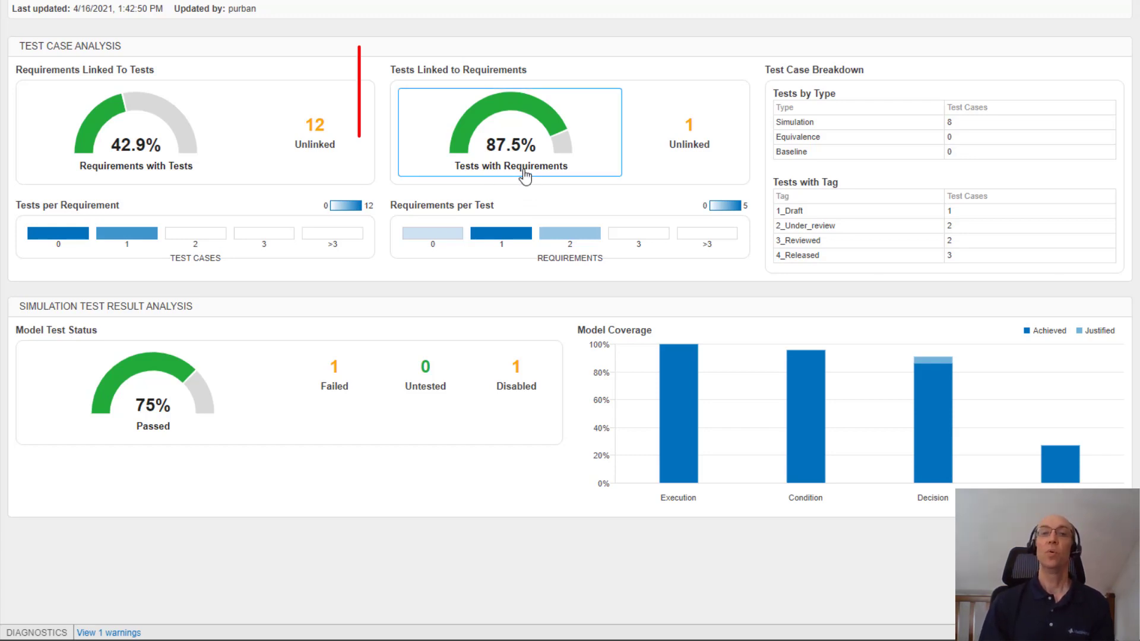
pyautogui.moveTo(517, 155)
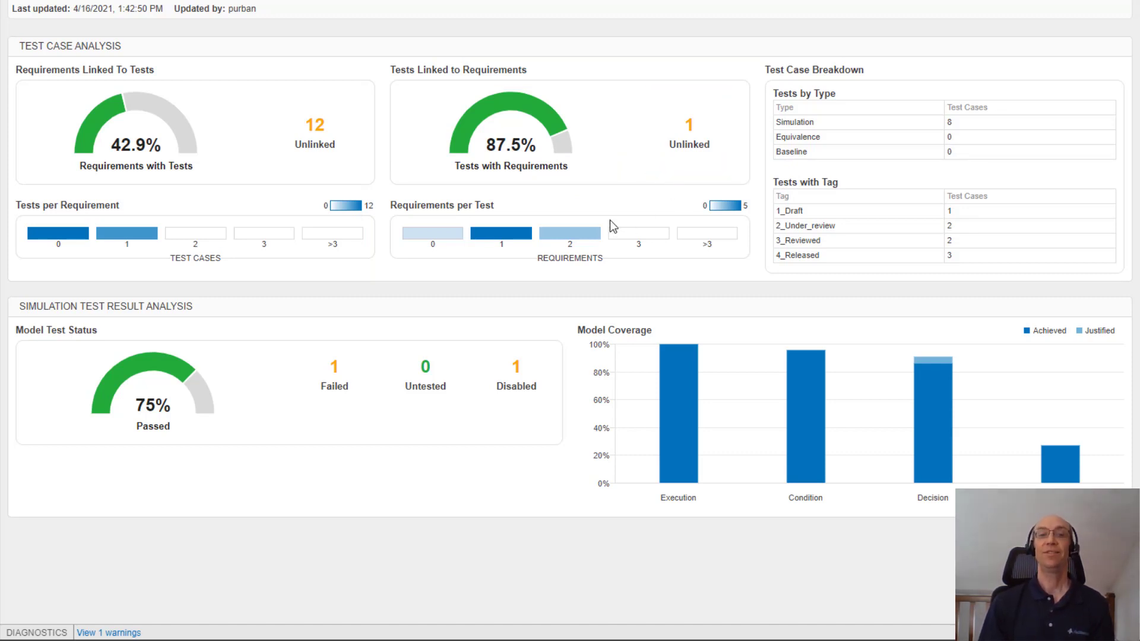
pyautogui.moveTo(569, 239)
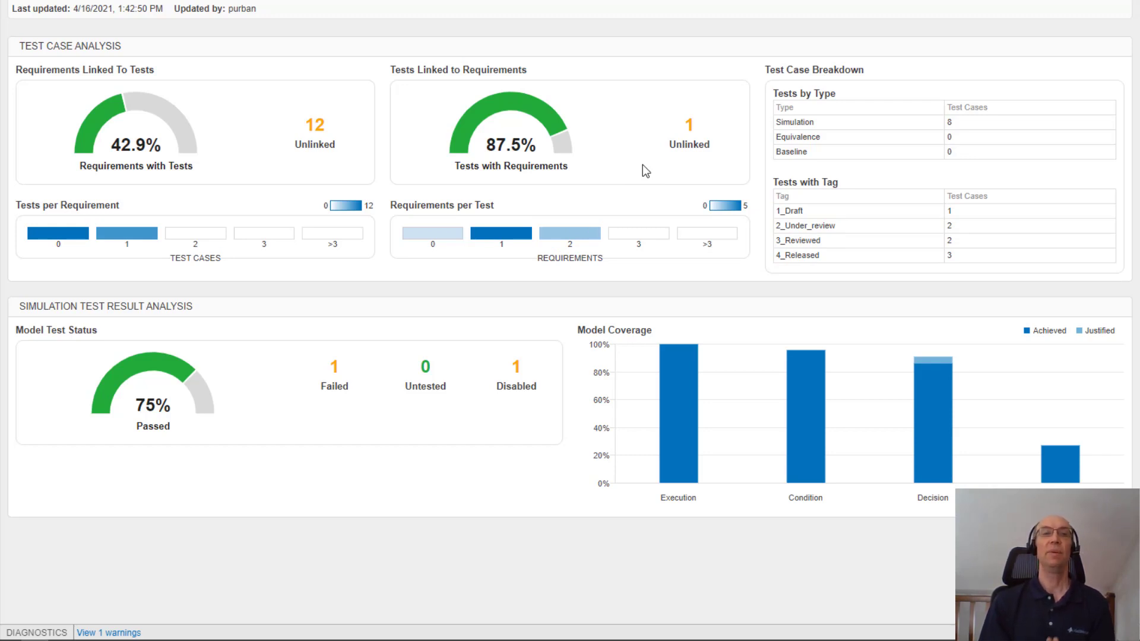
# Open the Set button test case from the tests without linked requirements, and return to the db_DriverSwRequest metrics overview.
pyautogui.click(689, 134)
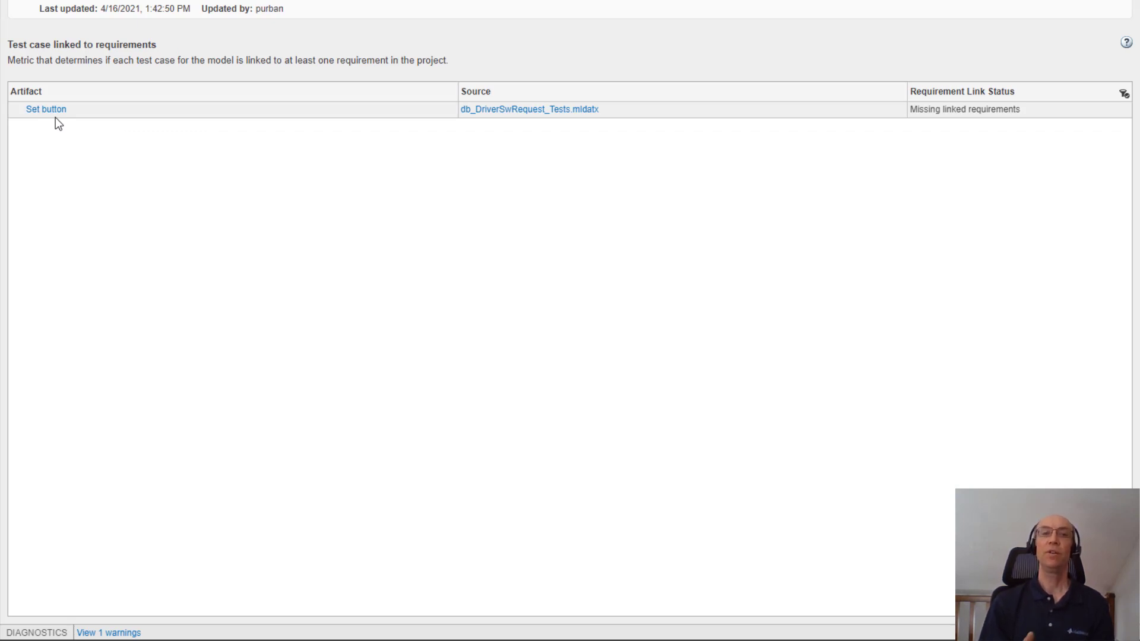
pyautogui.click(54, 111)
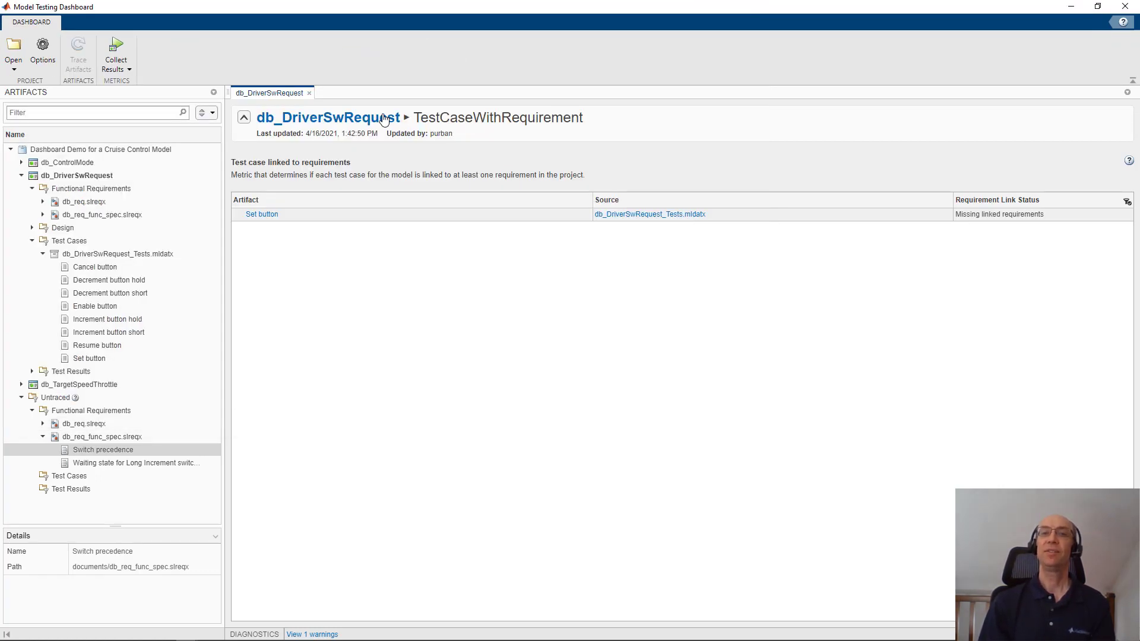
pyautogui.click(320, 125)
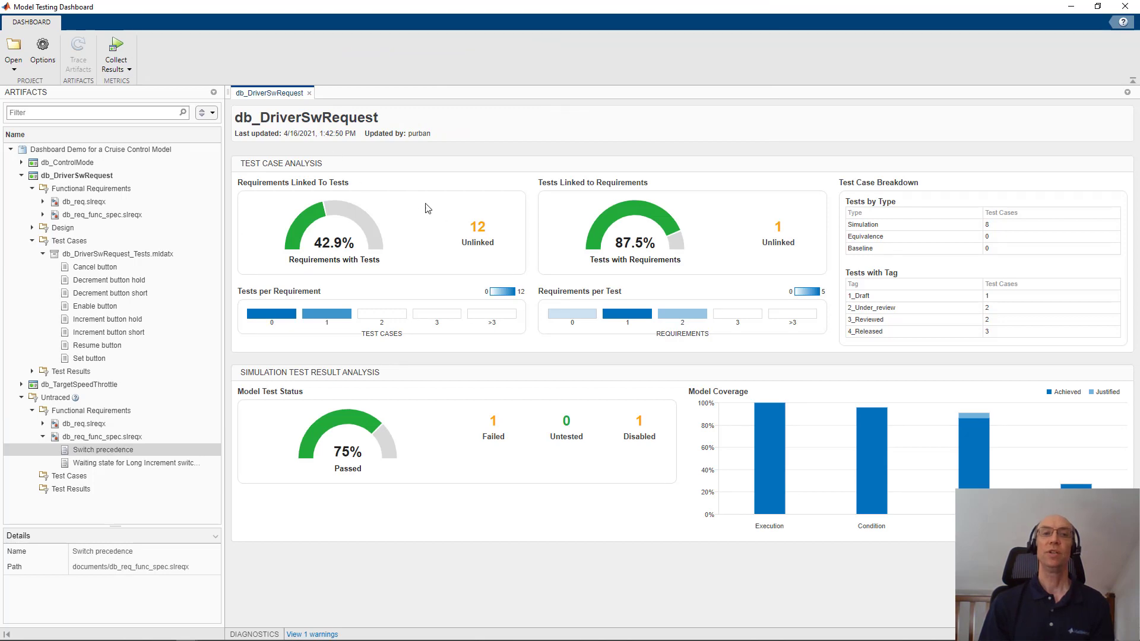
# Open the Set Switch Detection requirement from the requirements without tests, link it from the selected Set button test case, and save the change.
pyautogui.click(477, 239)
pyautogui.click(306, 320)
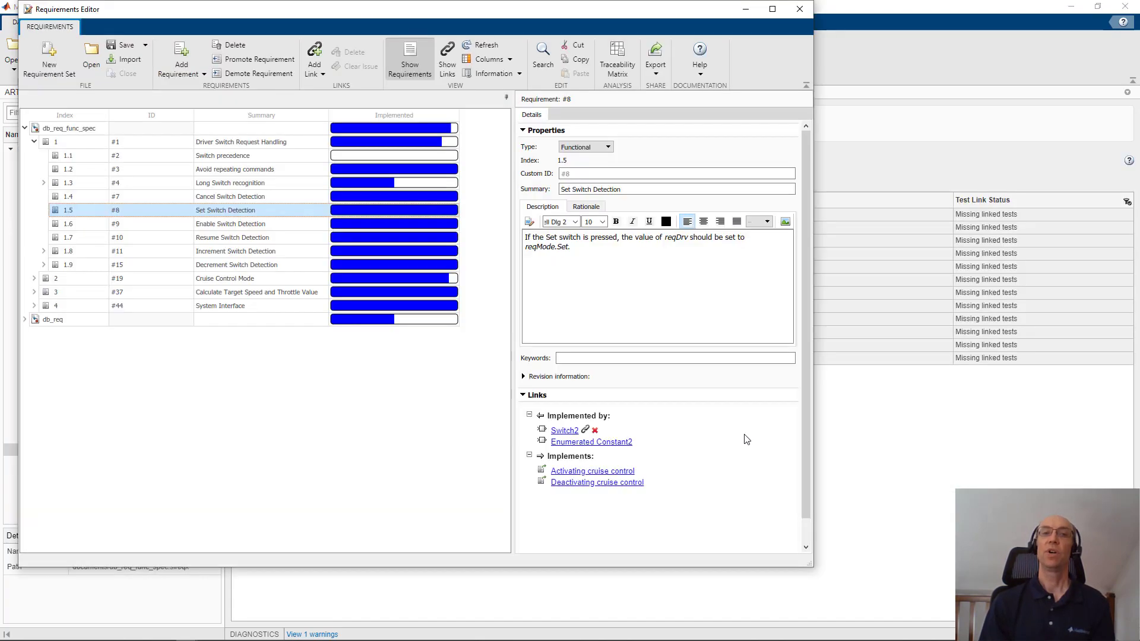
pyautogui.rightClick(291, 209)
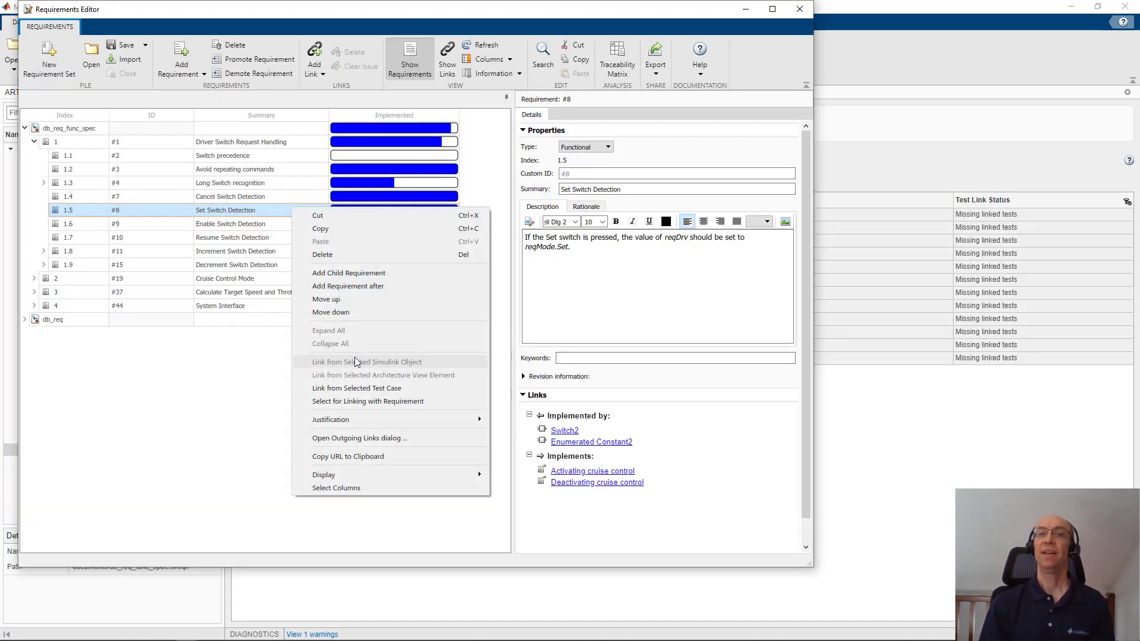
pyautogui.click(364, 389)
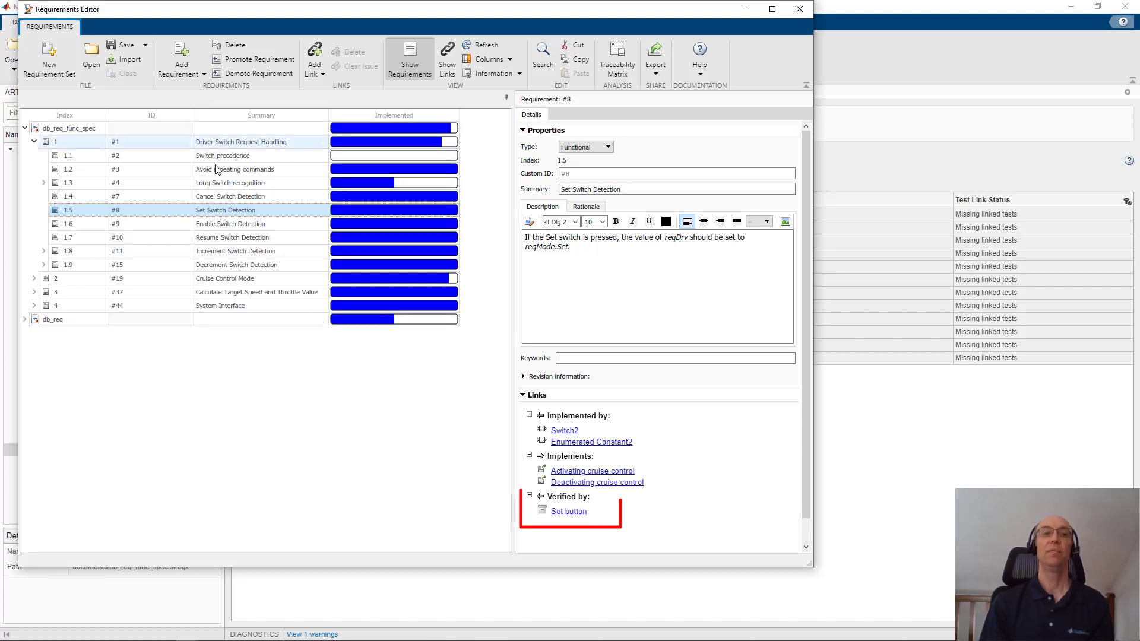
pyautogui.click(144, 45)
pyautogui.click(137, 101)
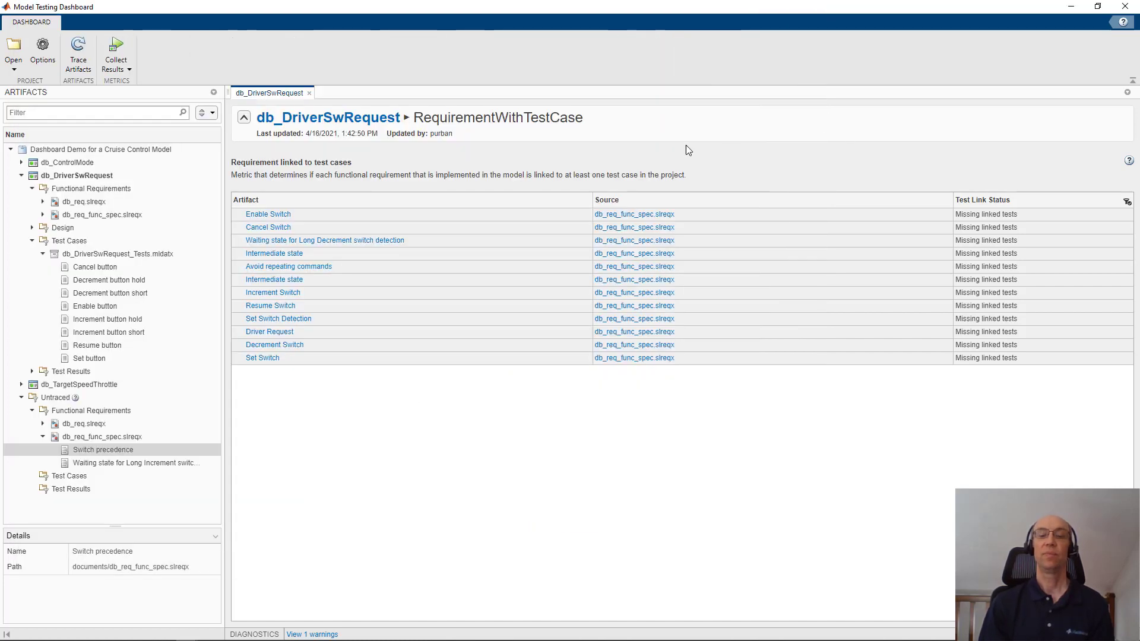
# Retrace the project artifacts from the db_DriverSwRequest overview and collect the metric results again.
pyautogui.click(301, 118)
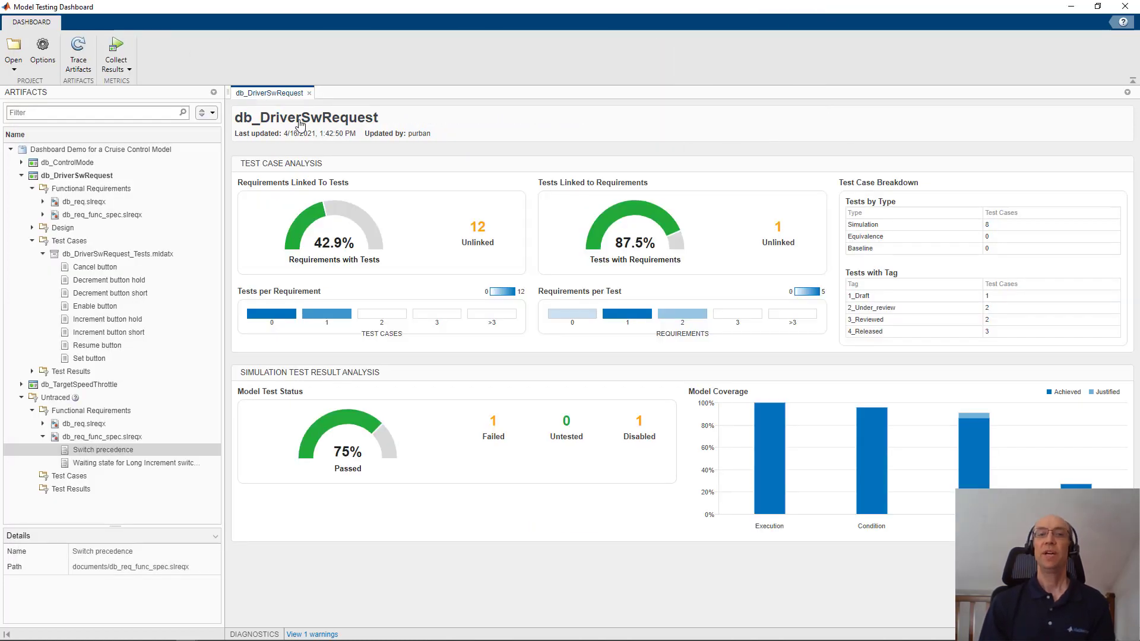
pyautogui.click(79, 52)
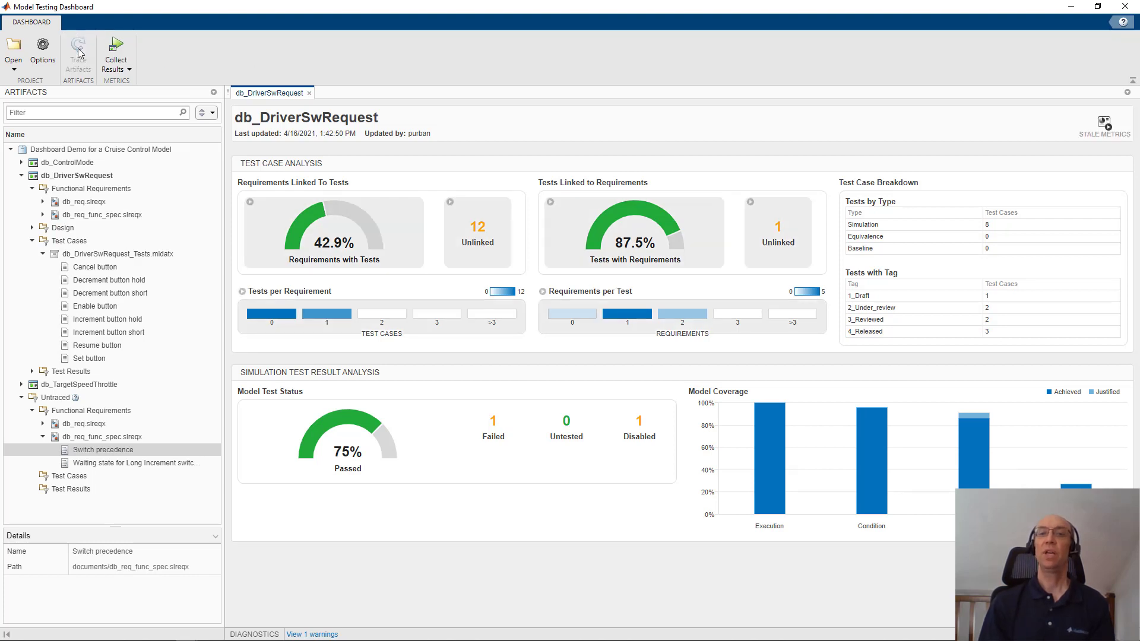
pyautogui.click(116, 51)
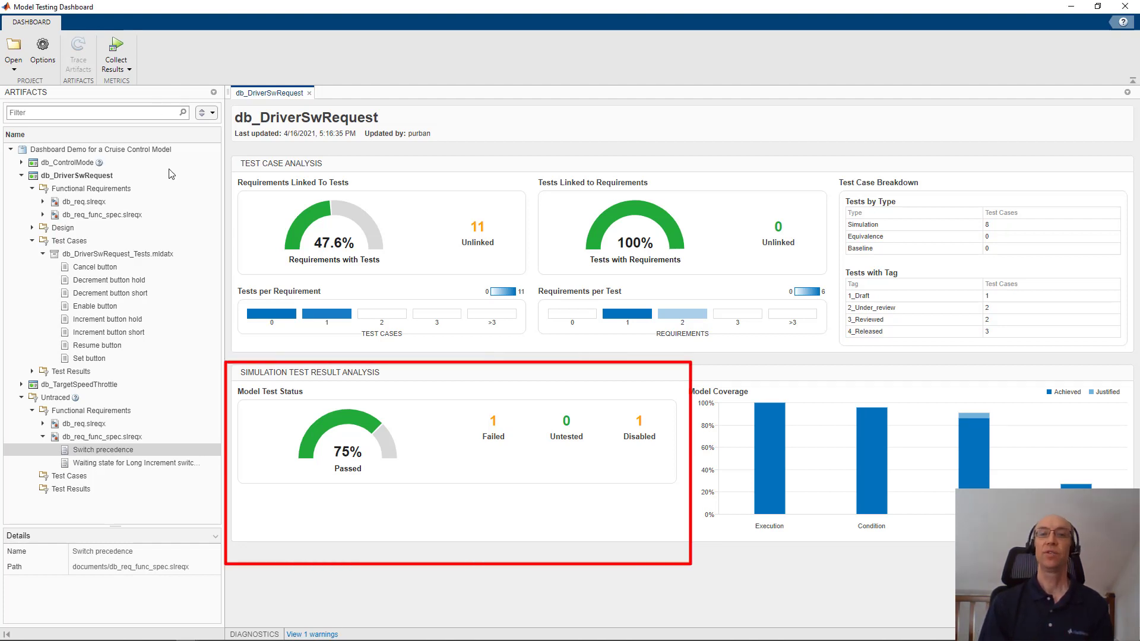
# Expand the component's exported test results and examine the condition and decision values in the model coverage chart.
pyautogui.click(33, 371)
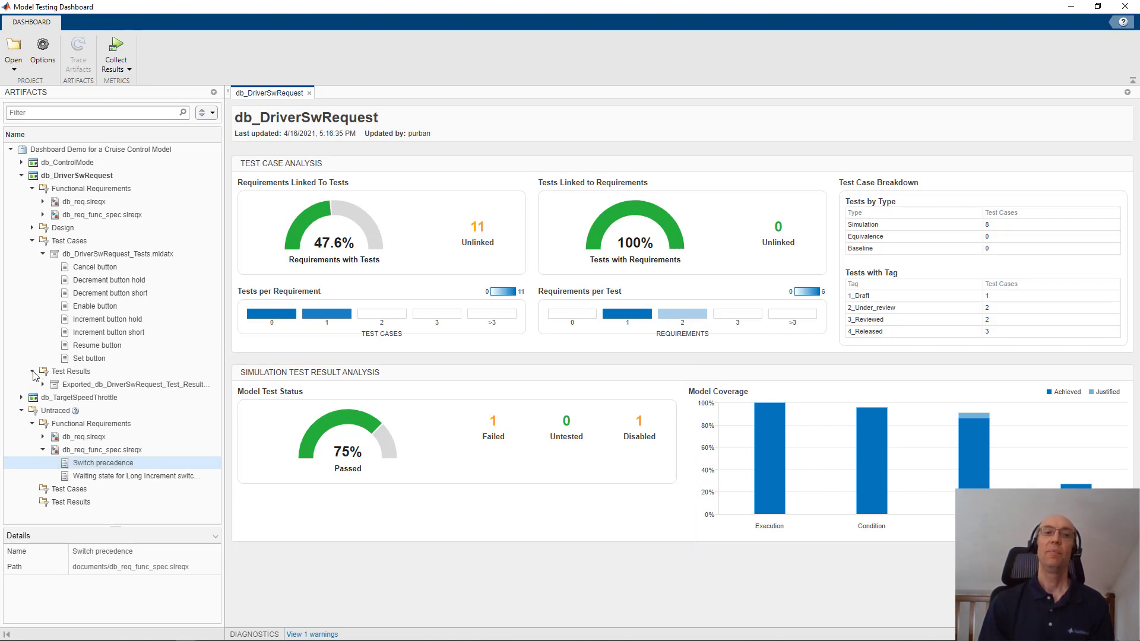
pyautogui.click(42, 385)
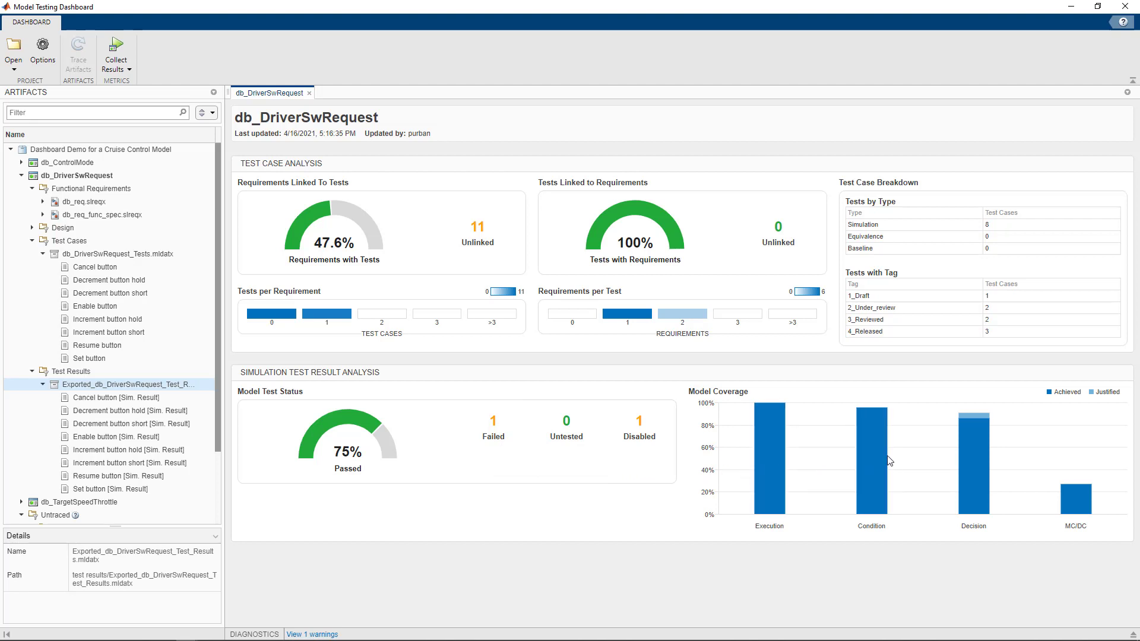
pyautogui.moveTo(874, 460)
pyautogui.moveTo(974, 460)
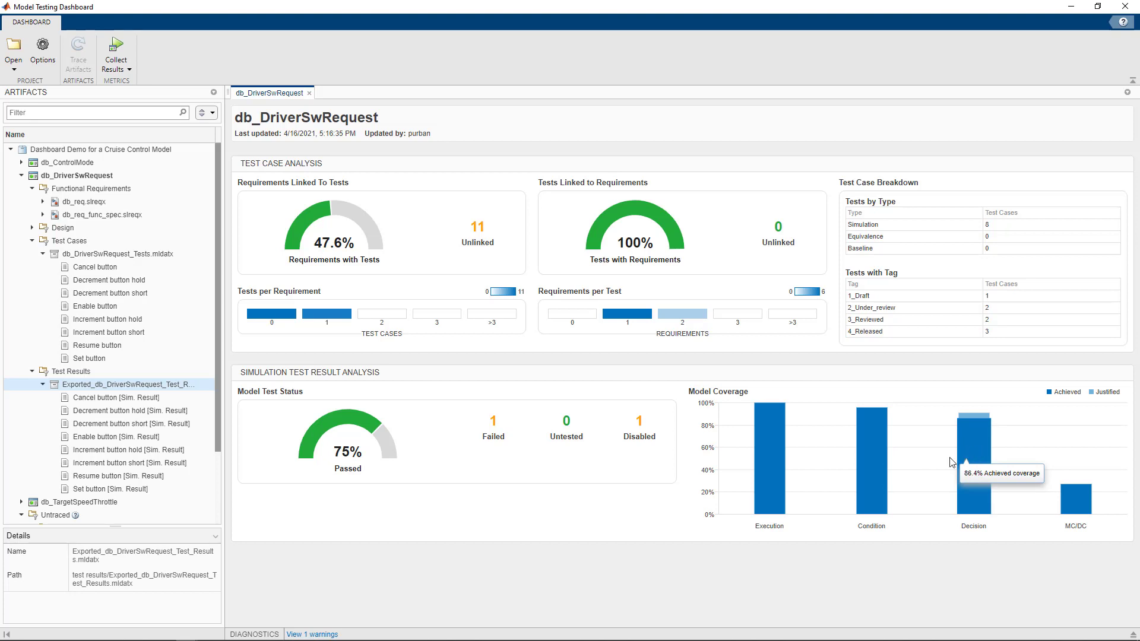
# Open the Decrement button hold test case from the disabled tests metric and enable it.
pyautogui.click(645, 434)
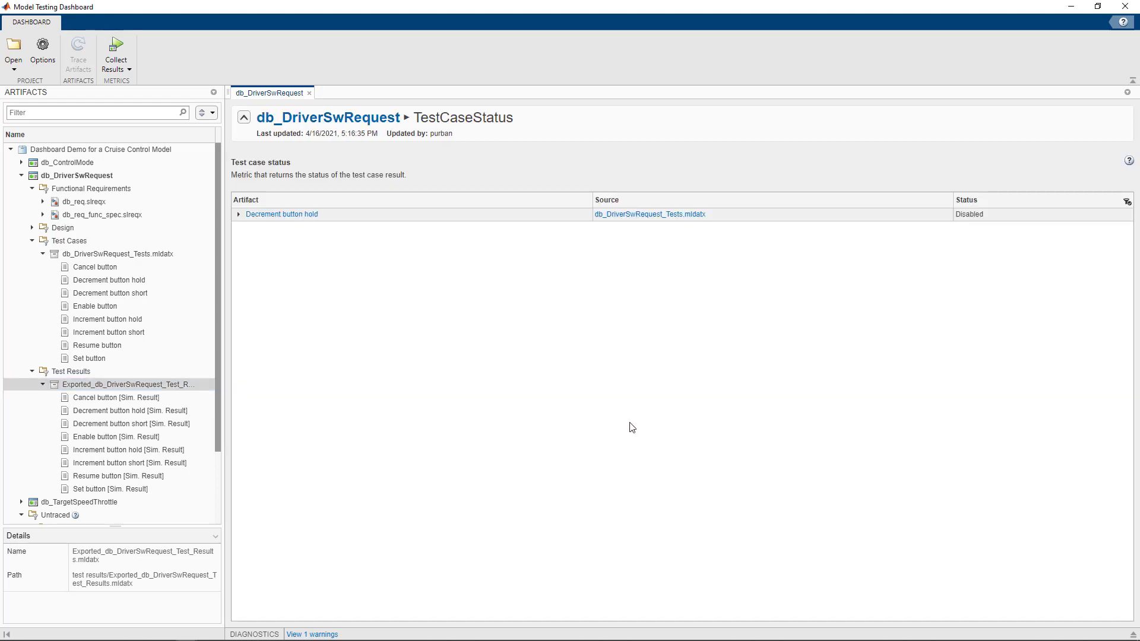
pyautogui.click(268, 216)
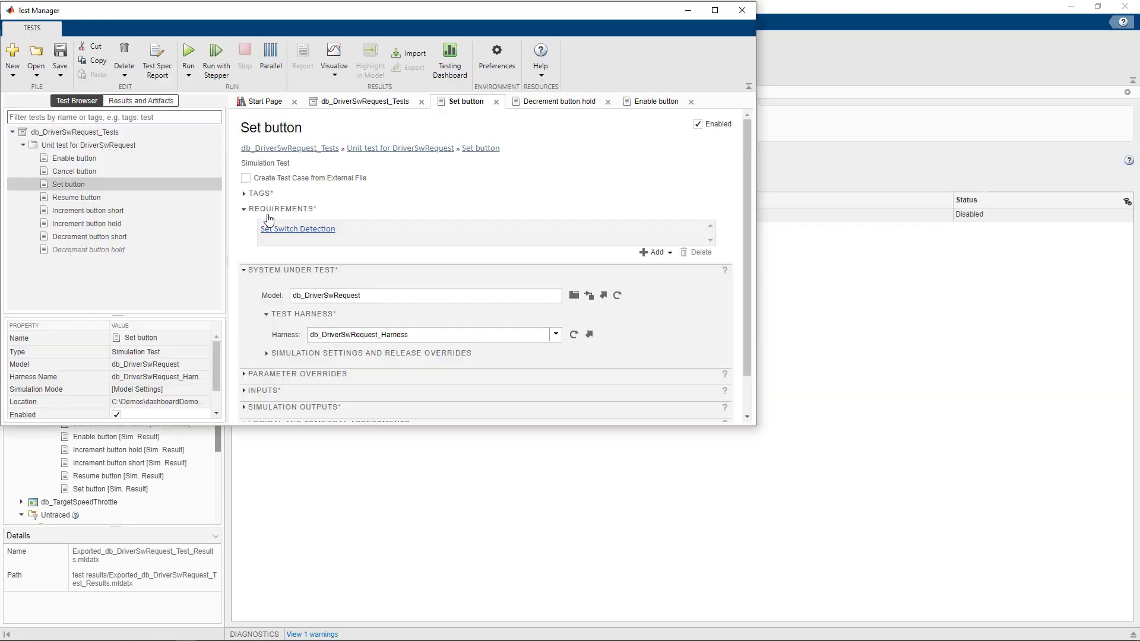
pyautogui.rightClick(137, 253)
pyautogui.click(150, 193)
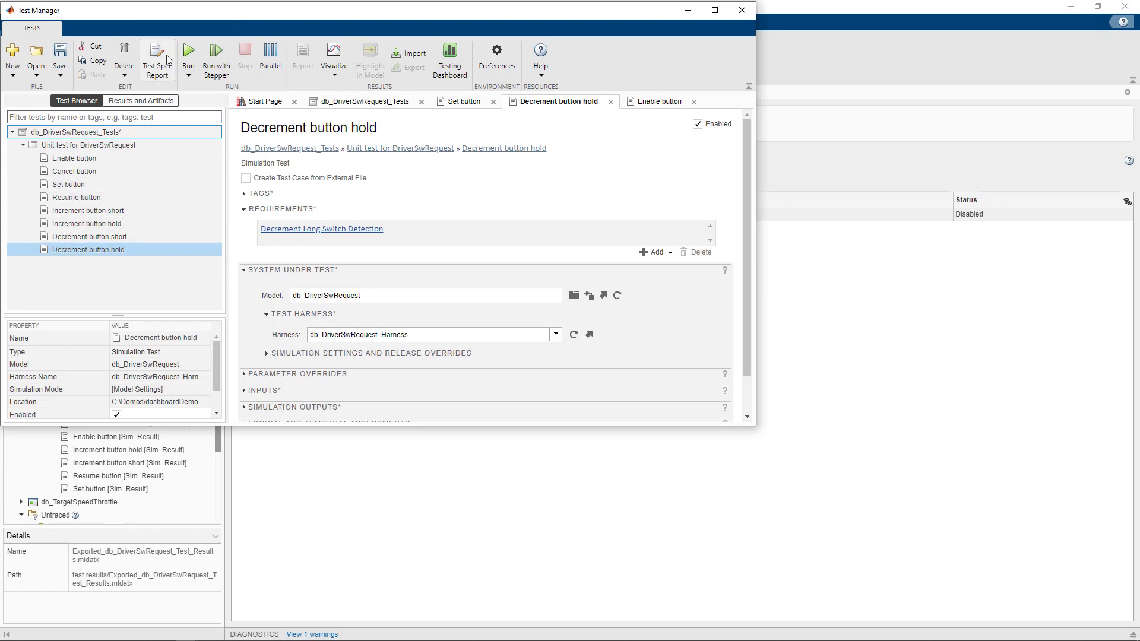
# Run the Decrement button hold test case, and return to the db_DriverSwRequest metrics overview in the testing dashboard.
pyautogui.click(188, 53)
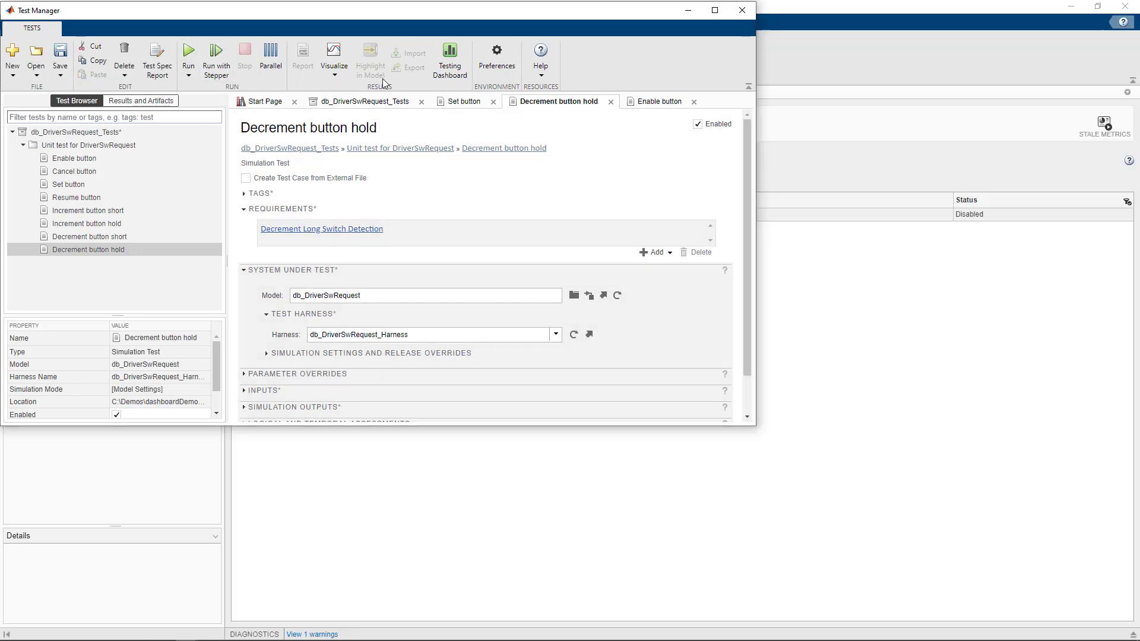
pyautogui.click(454, 55)
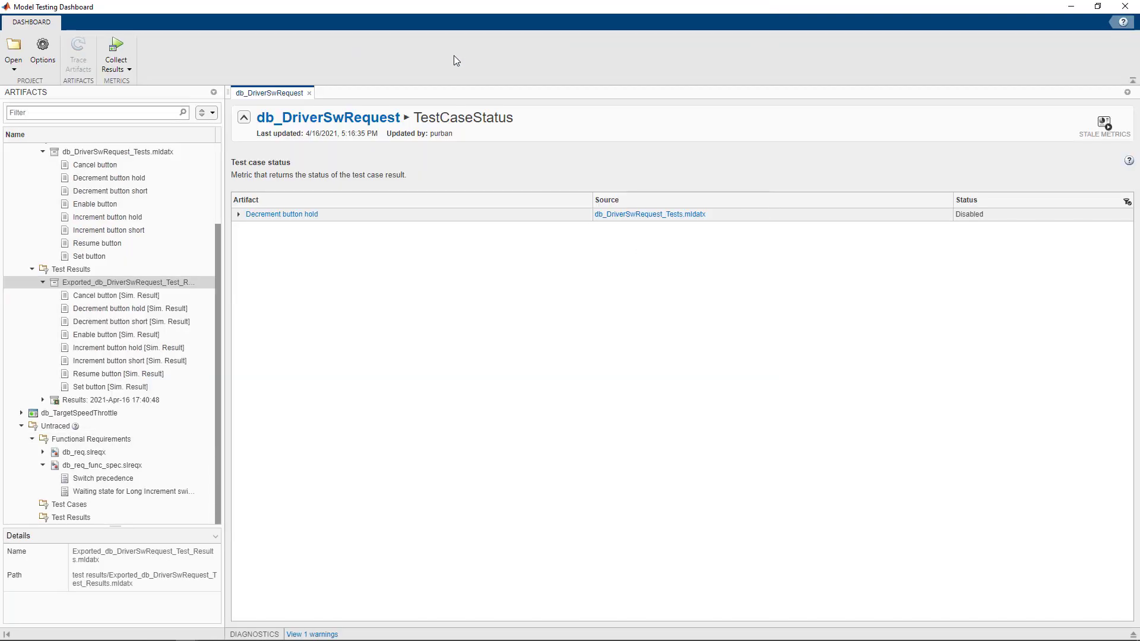
pyautogui.click(329, 122)
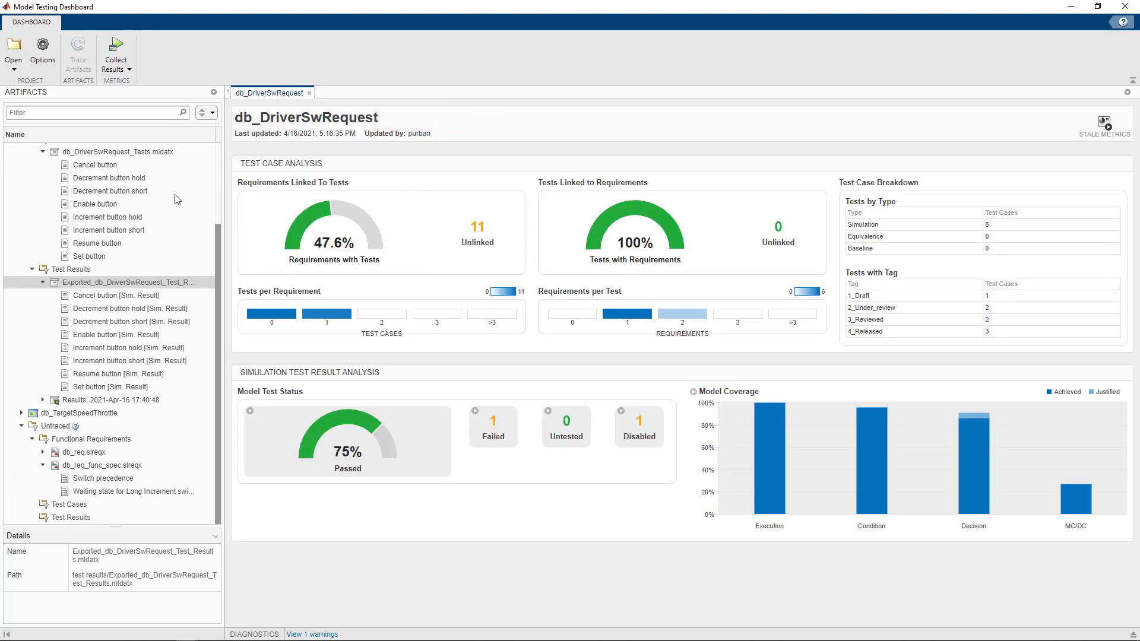
# Collect the metric results again, saving db_DriverSwRequest_Tests.mldatx, and inspect the condition coverage.
pyautogui.click(117, 52)
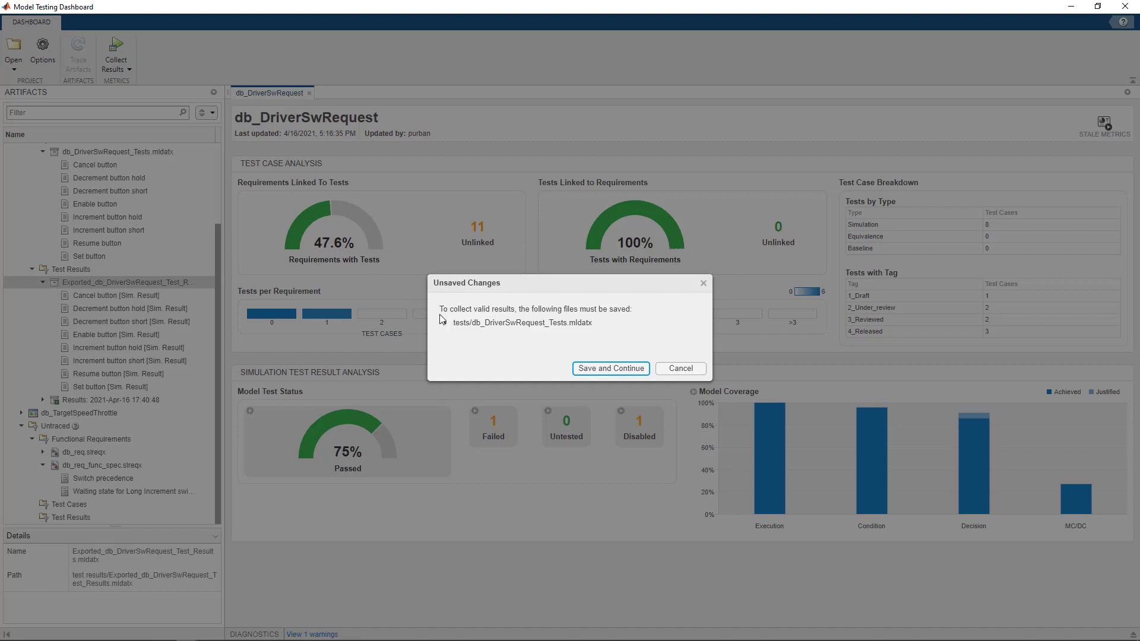
pyautogui.click(610, 369)
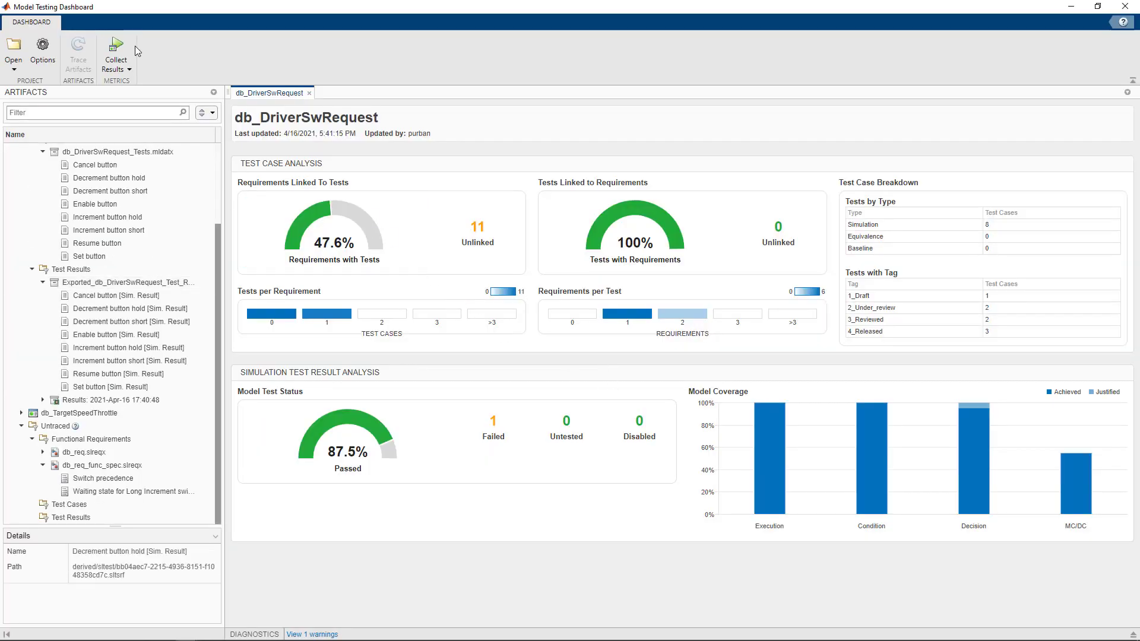
pyautogui.click(110, 54)
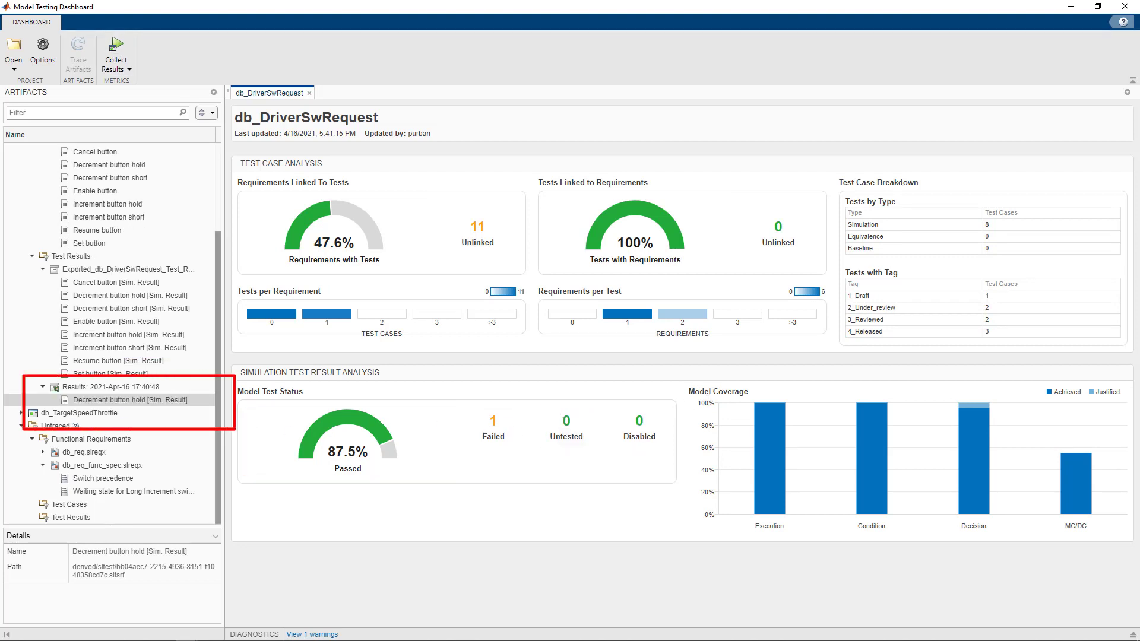
pyautogui.moveTo(864, 418)
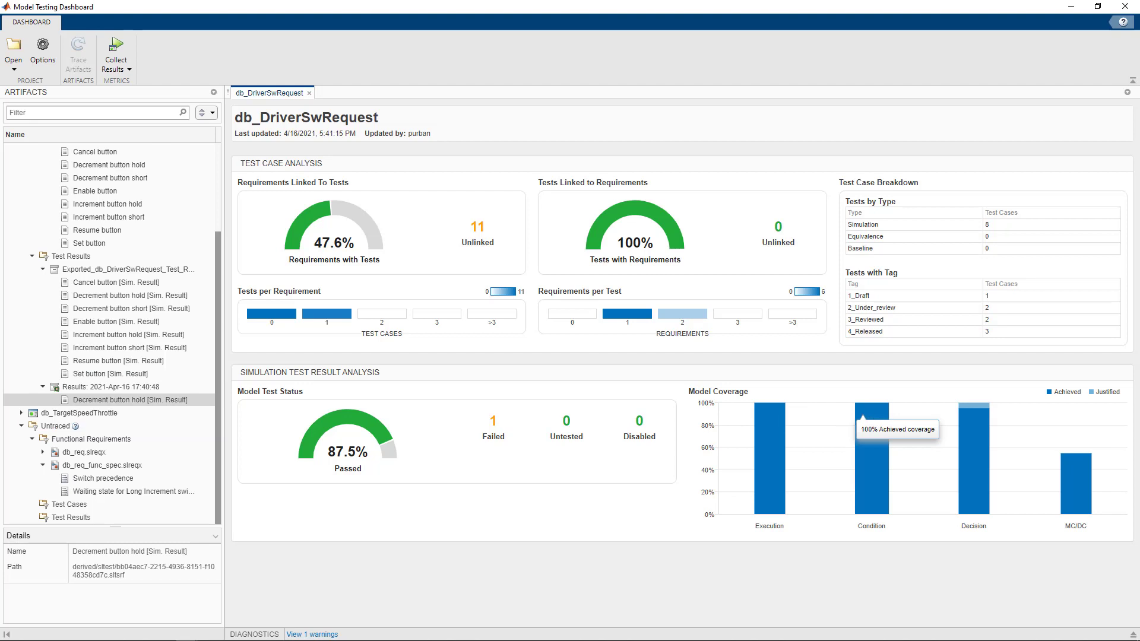